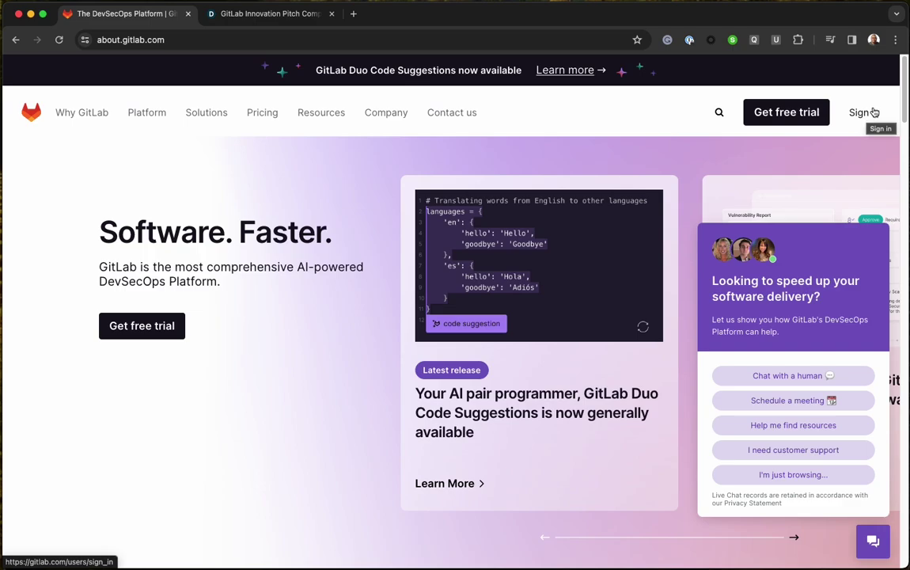
- Sign in with the account username and password, with Remember me ticked
left_click(876, 112)
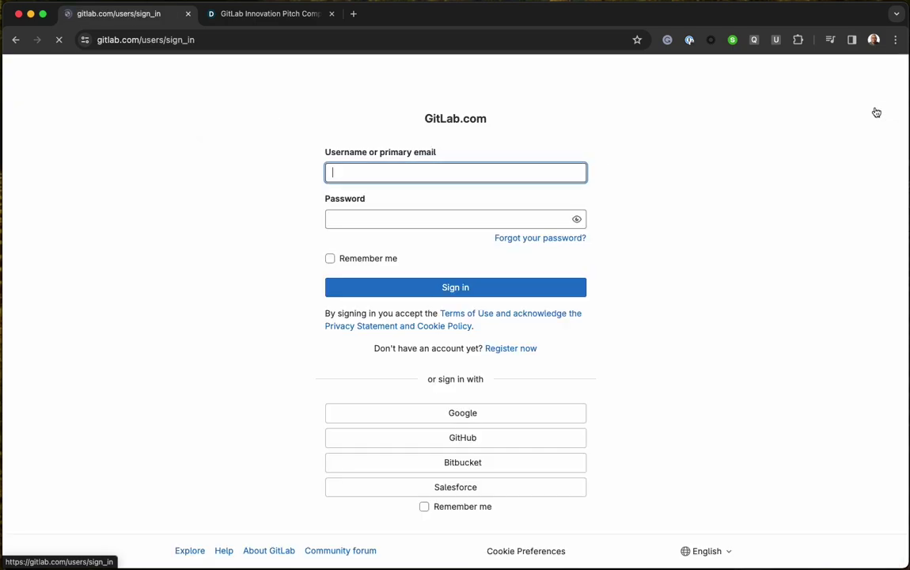
type("a")
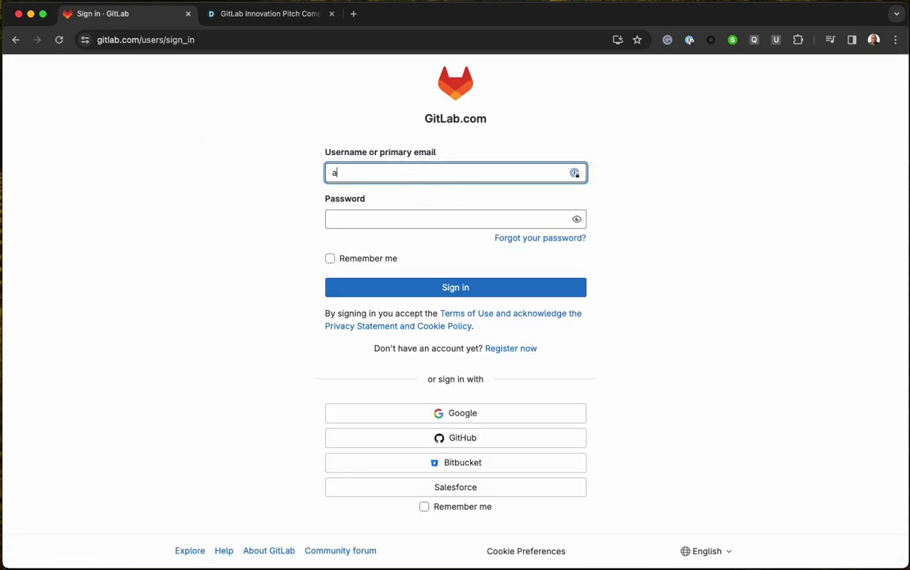
type("buango")
key("Tab")
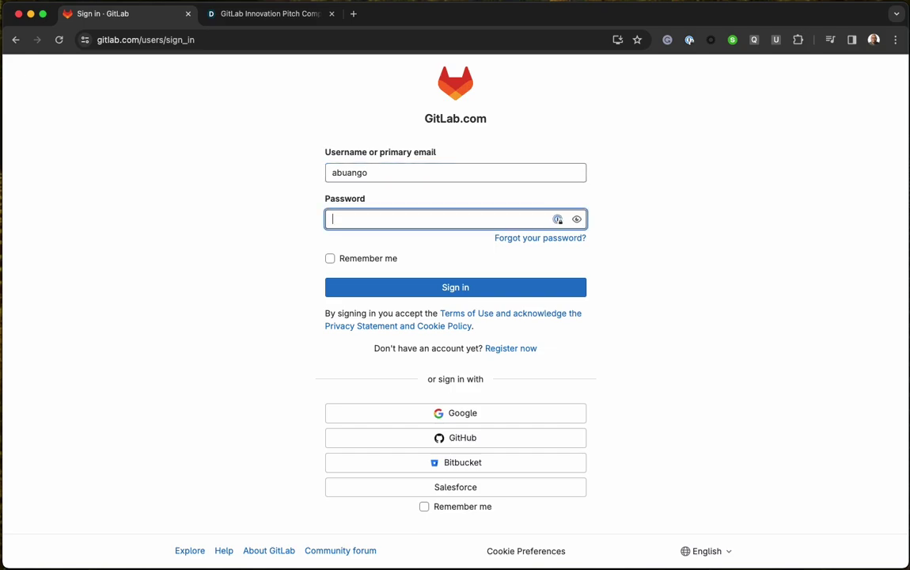
key("super+v")
left_click(341, 236)
left_click(379, 259)
left_click(422, 287)
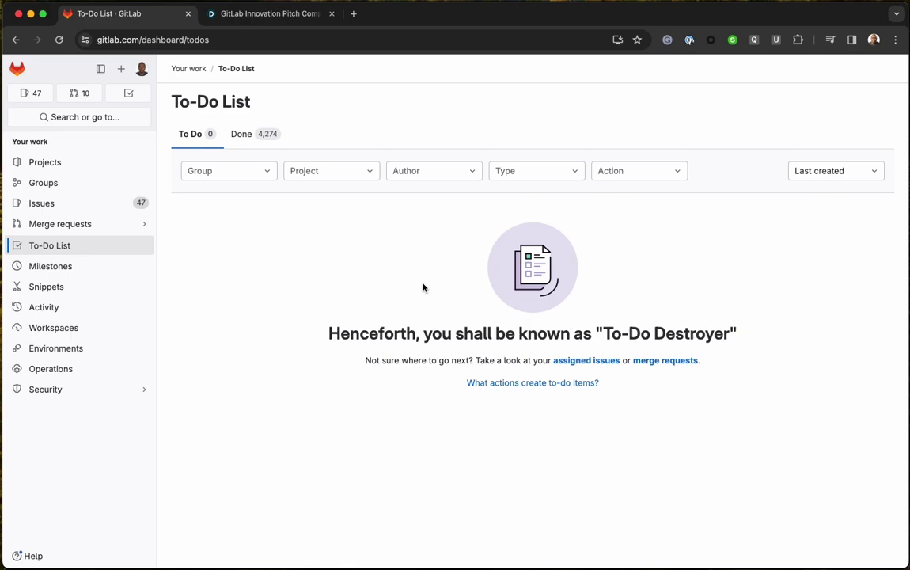
- Open the Projects list from the sidebar, briefly opening and closing the search palette
left_click(80, 163)
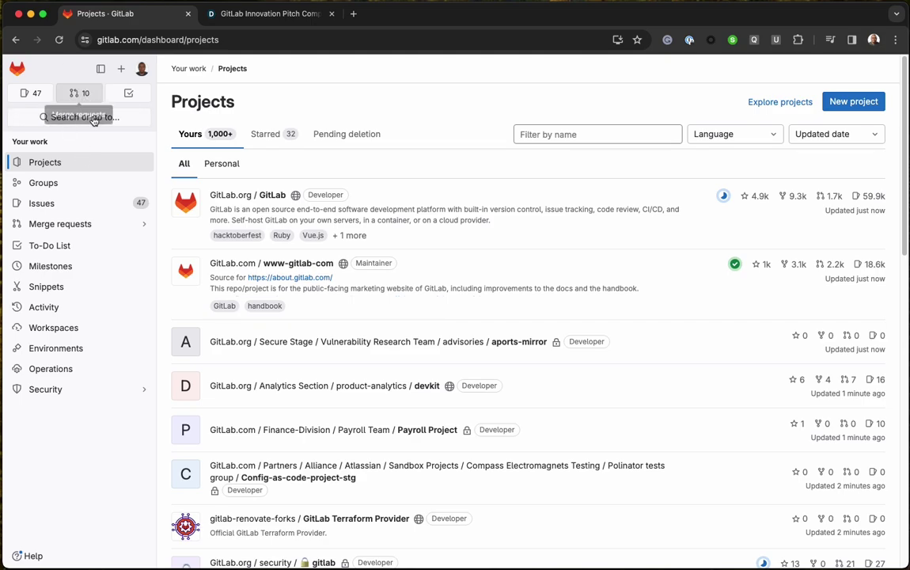
mouse_move(90, 234)
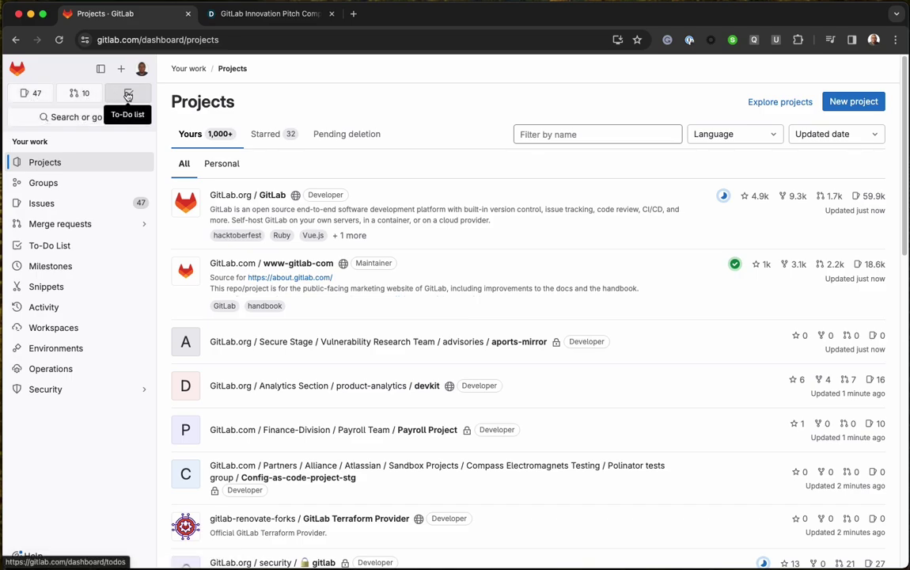
left_click(87, 121)
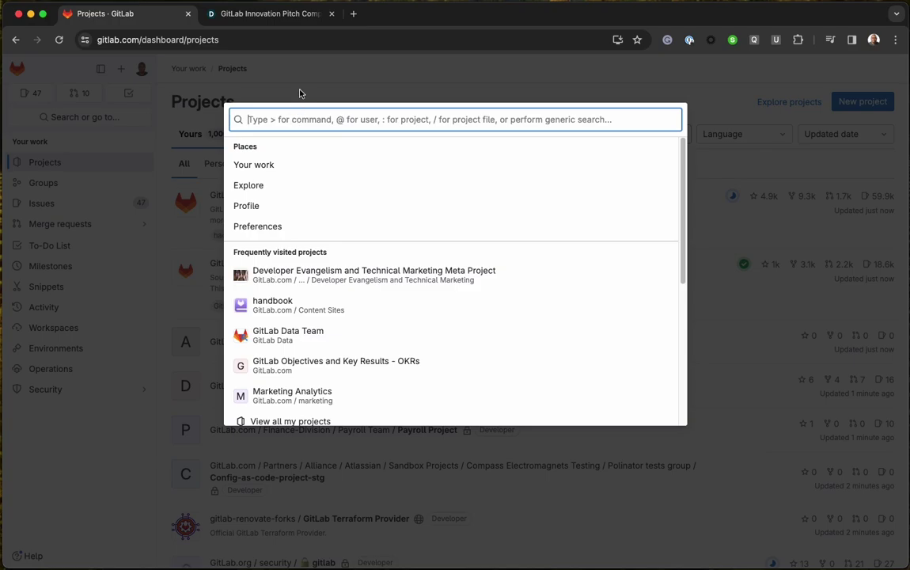
left_click(300, 93)
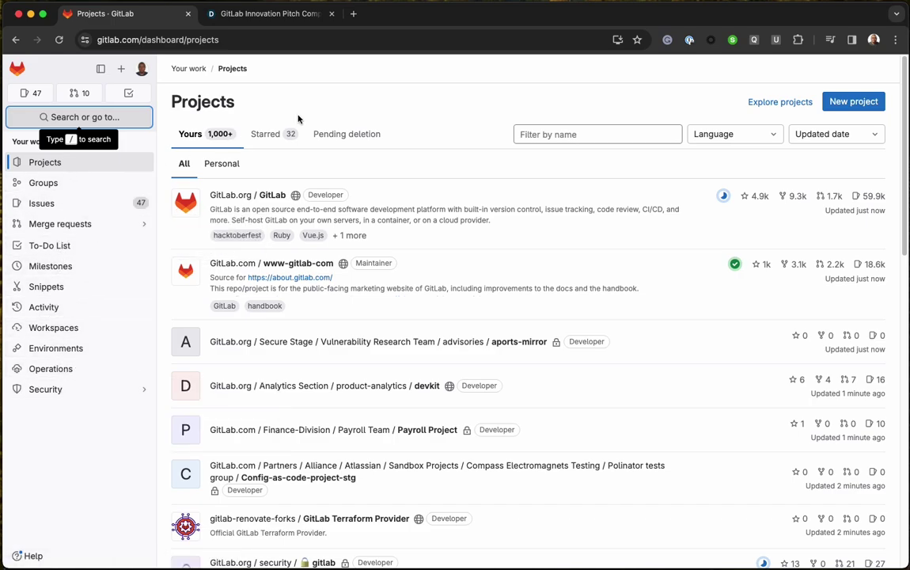
left_click(337, 83)
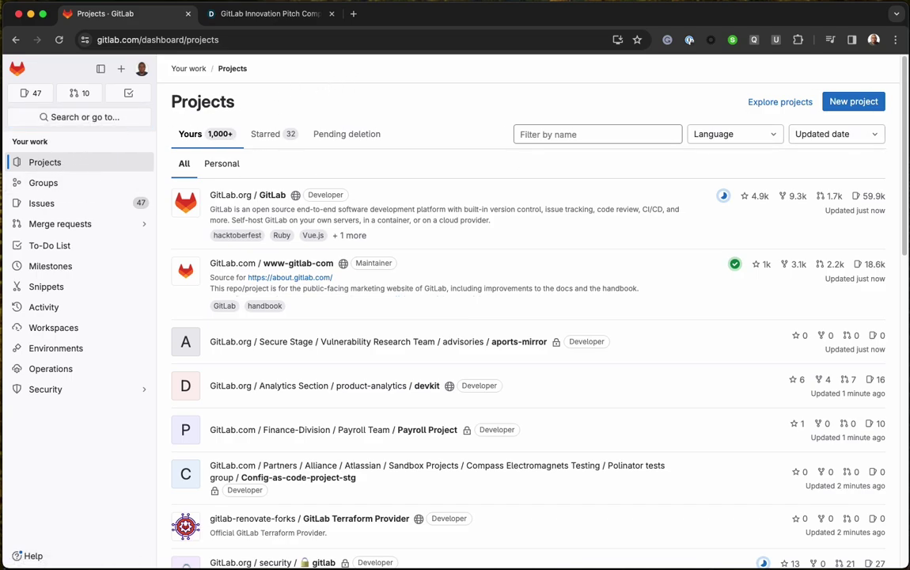
- Start a new project from the Projects page
left_click(866, 103)
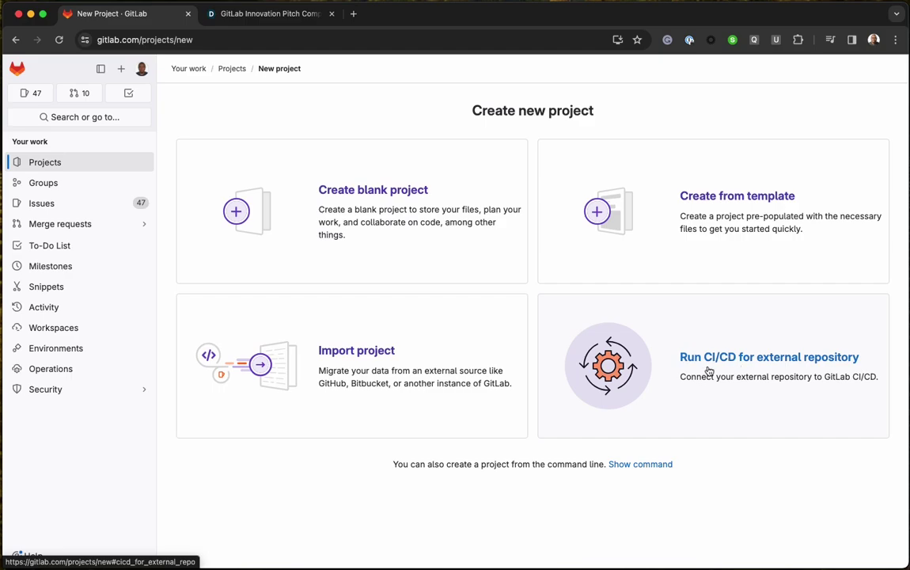
- Choose a blank project and set its URL namespace to the personal user account
left_click(424, 190)
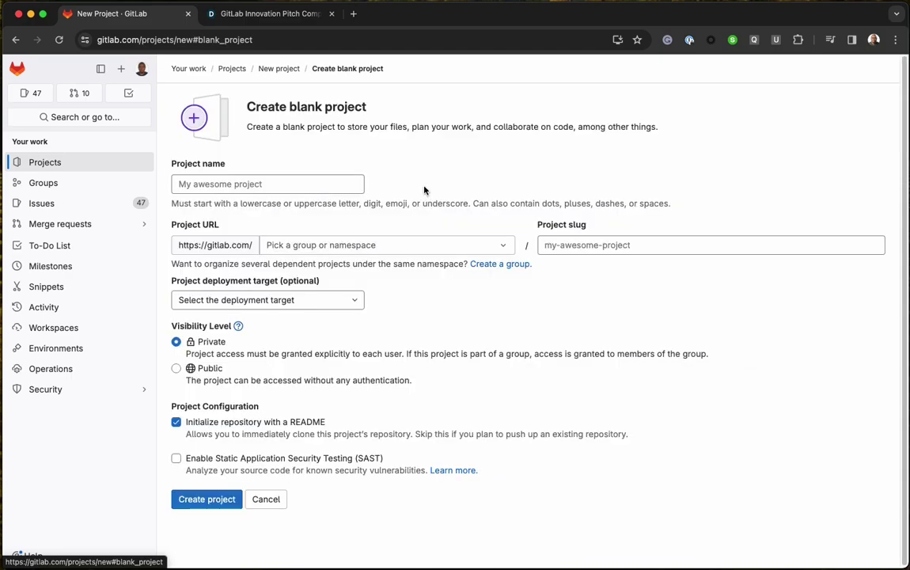
left_click(310, 245)
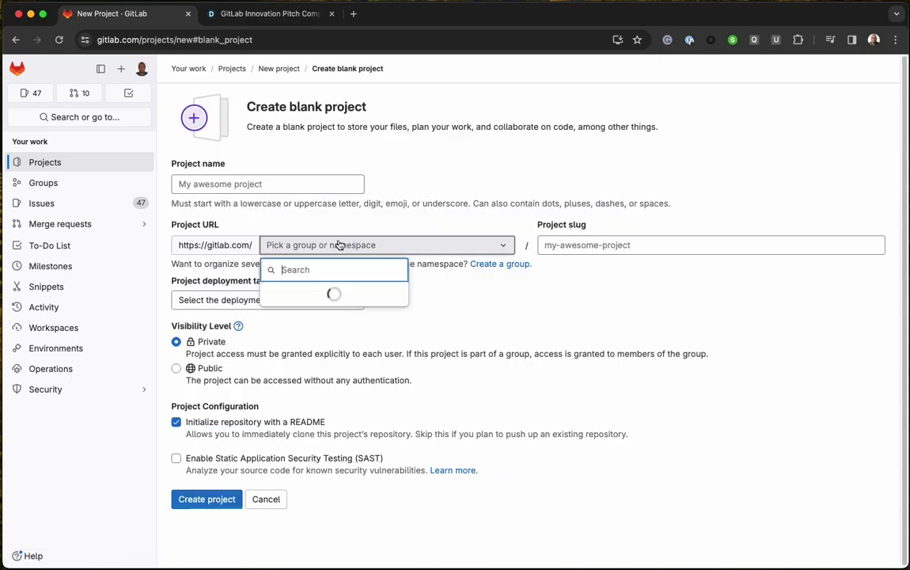
type("a")
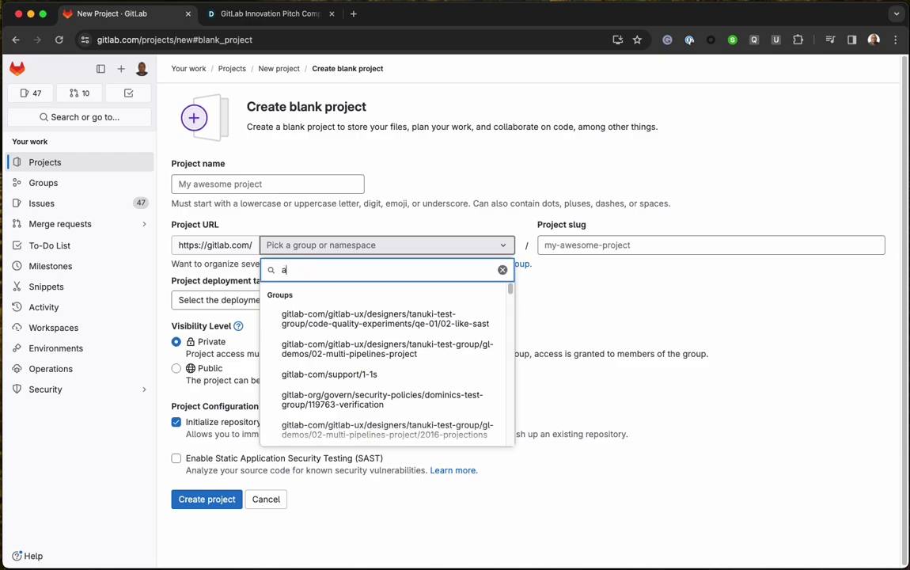
type("buango")
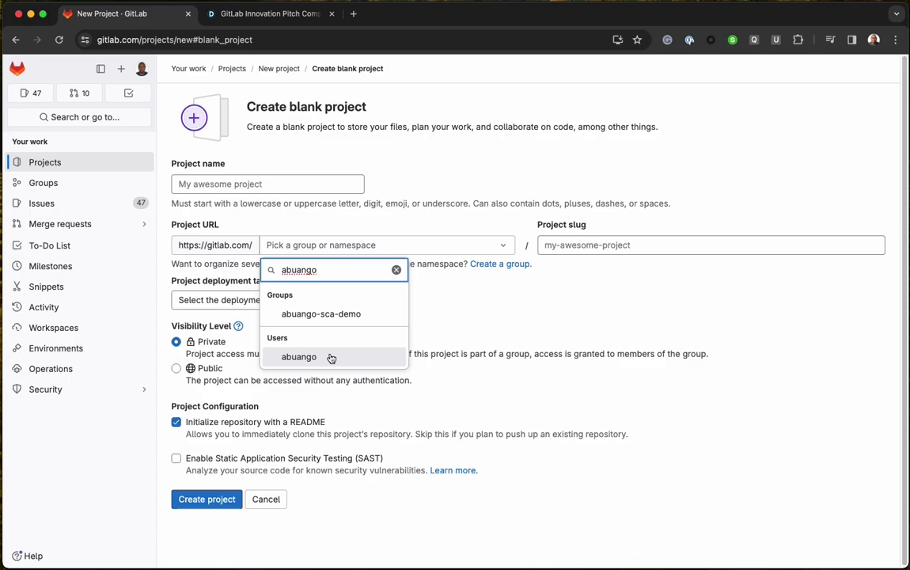
left_click(331, 357)
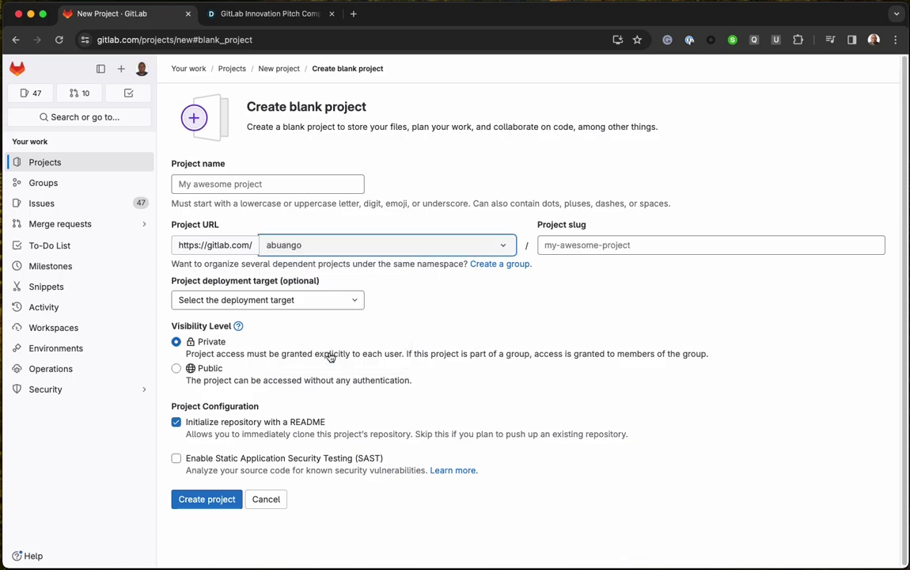
left_click(249, 185)
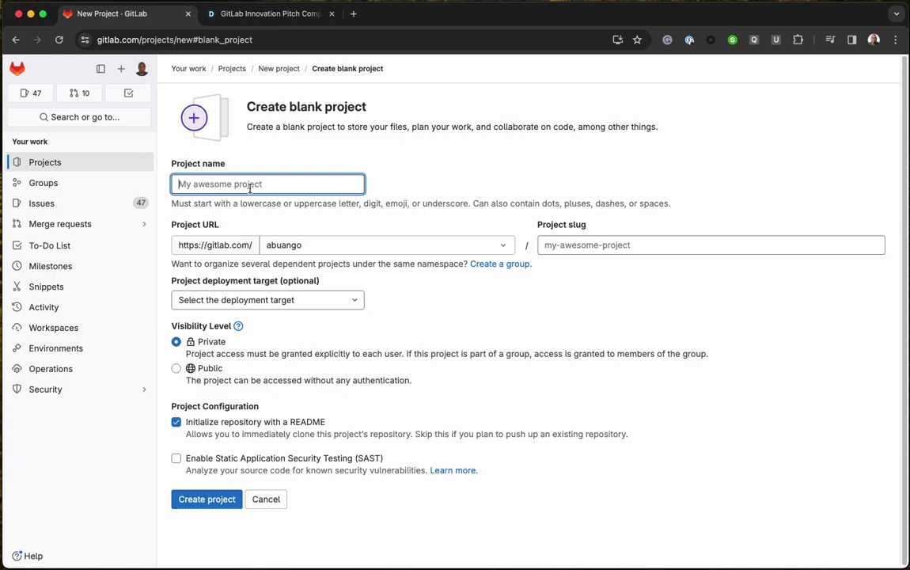
- Name the project 'GitLan Innovation Pitch'
type("Git")
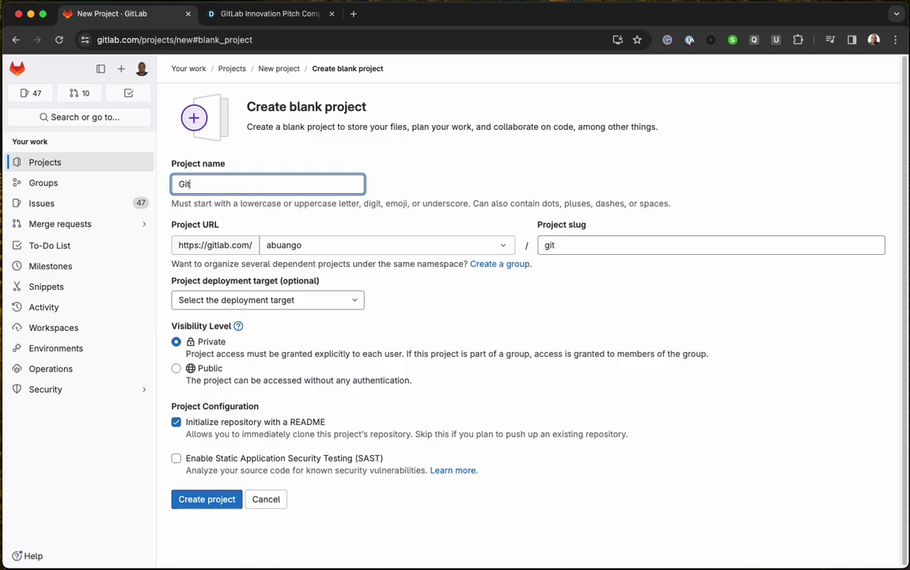
type("Lan Innoca")
key("BackSpace")
key("BackSpace")
type("vation")
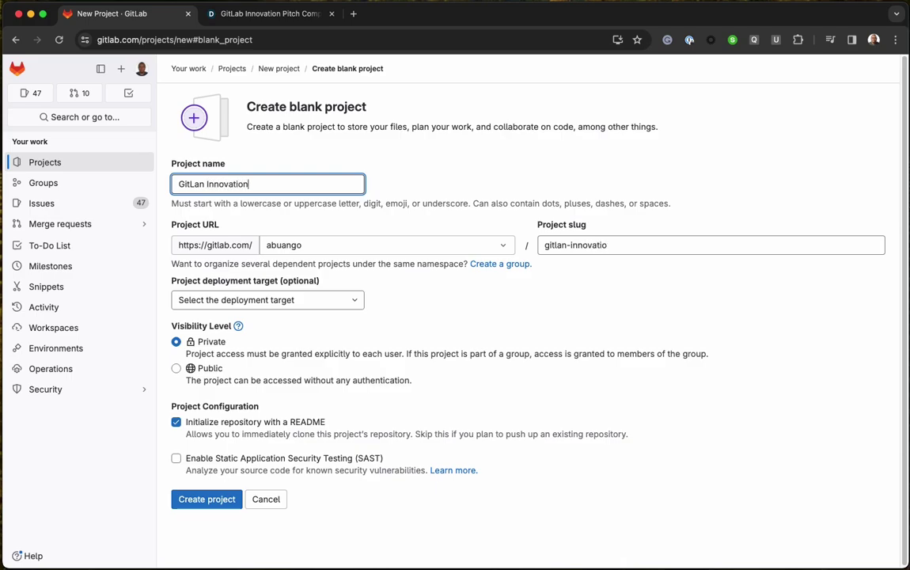
type(" Pitch")
key("BackSpace")
type("h")
left_click(392, 298)
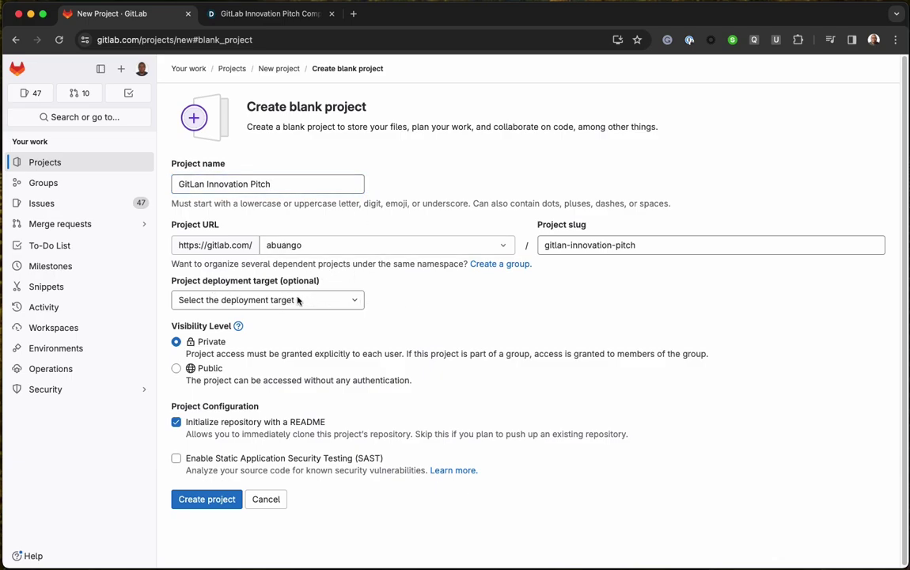
- Set the deployment target to No deployment planned and visibility to Public
left_click(313, 302)
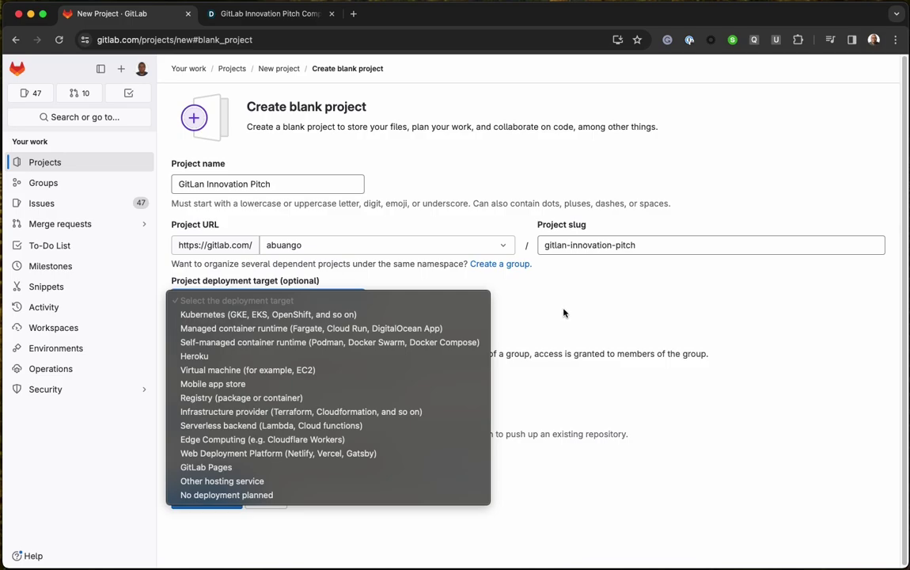
left_click(362, 500)
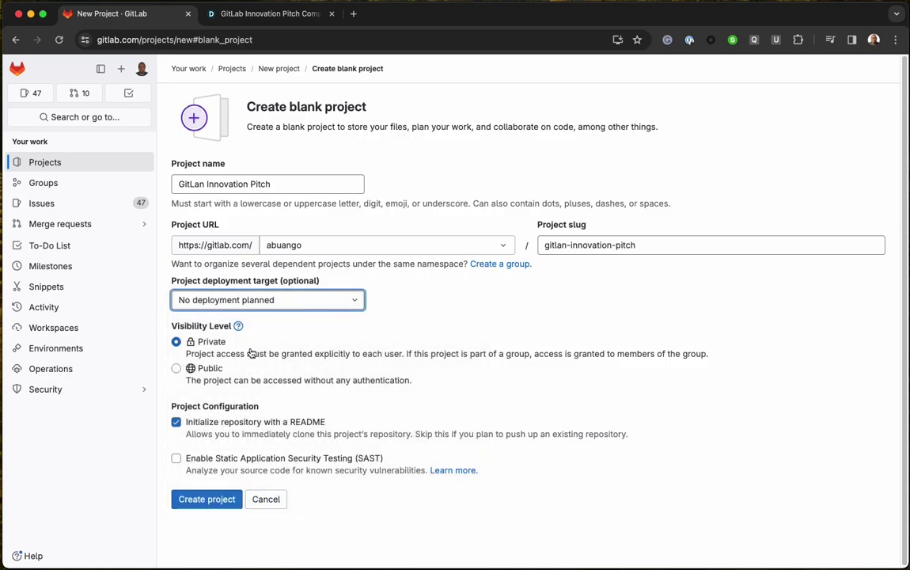
left_click(178, 368)
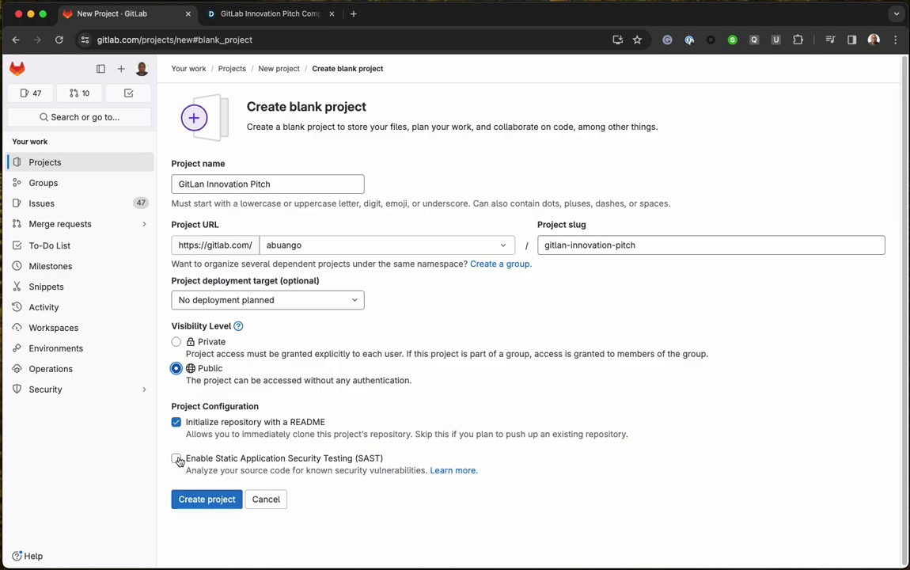
- Create the project and review its initial README
left_click(214, 502)
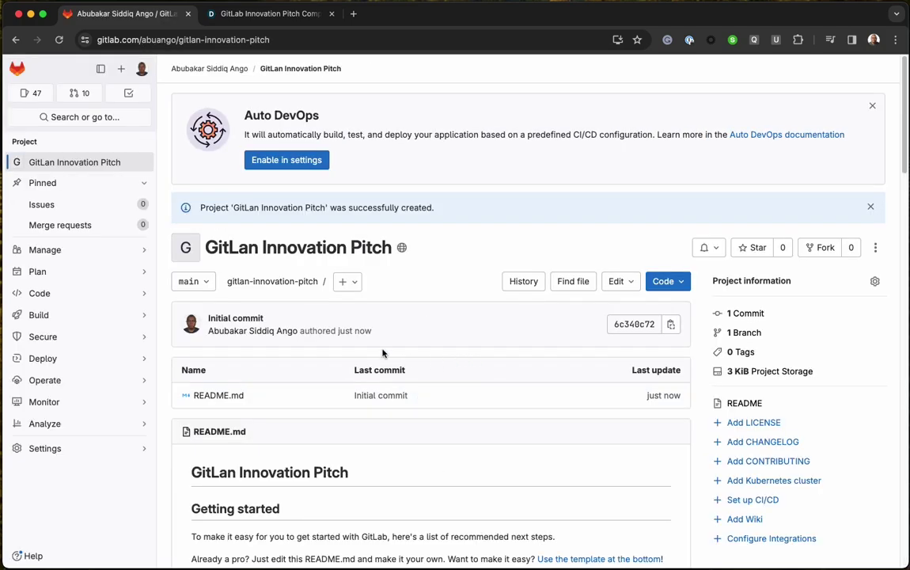
scroll(336, 418, "down", 3)
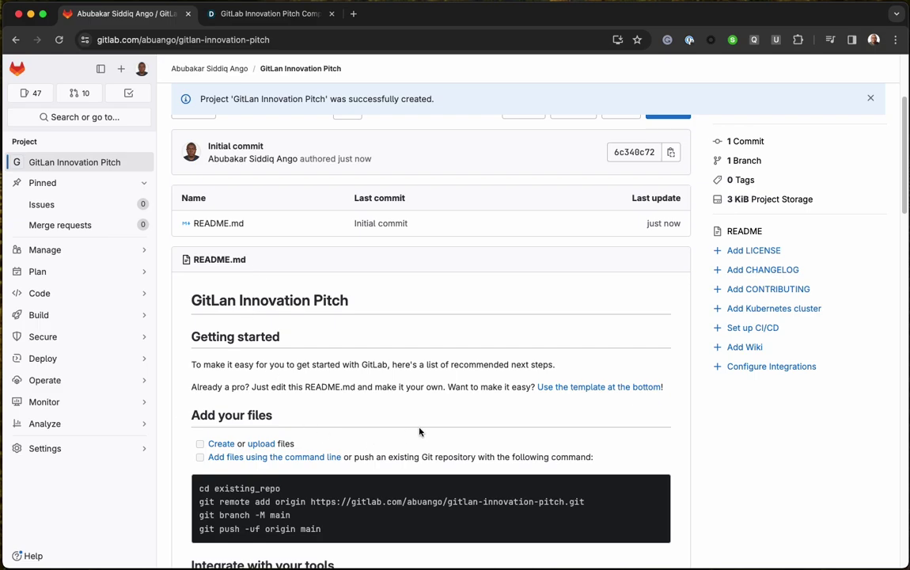
scroll(419, 432, "up", 3)
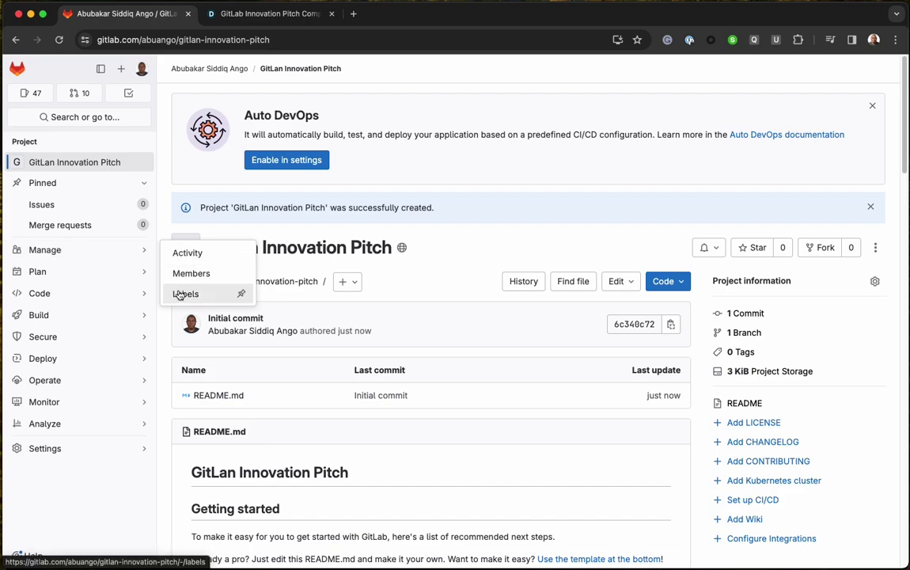
mouse_move(85, 275)
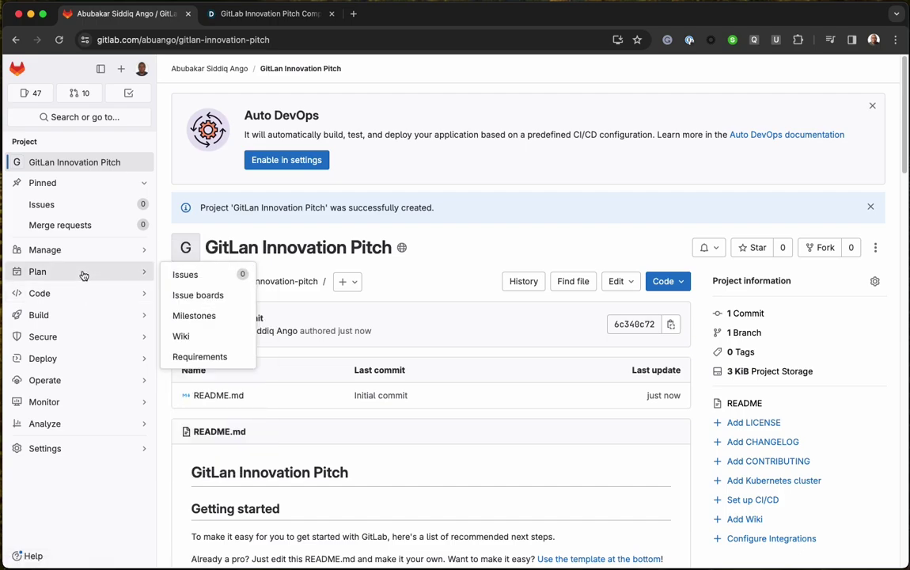
mouse_move(77, 295)
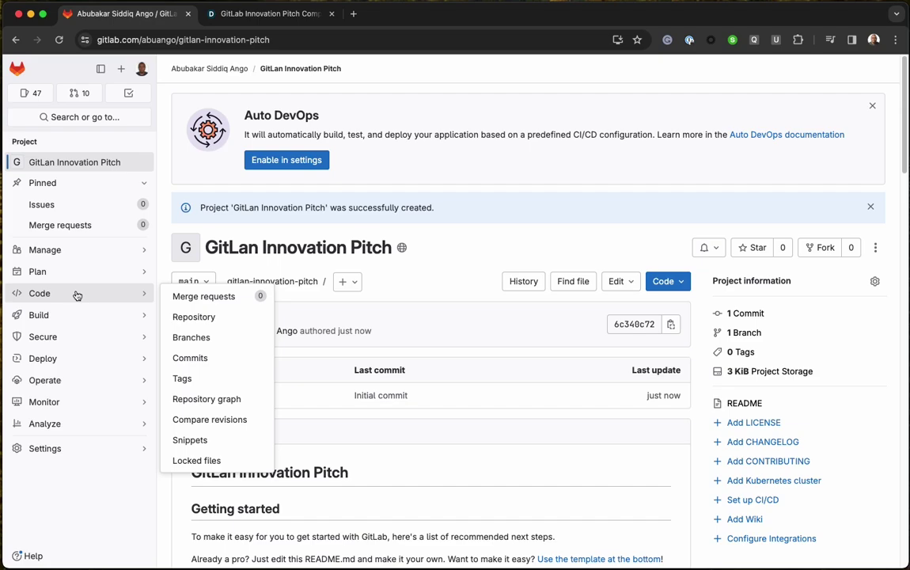
mouse_move(77, 316)
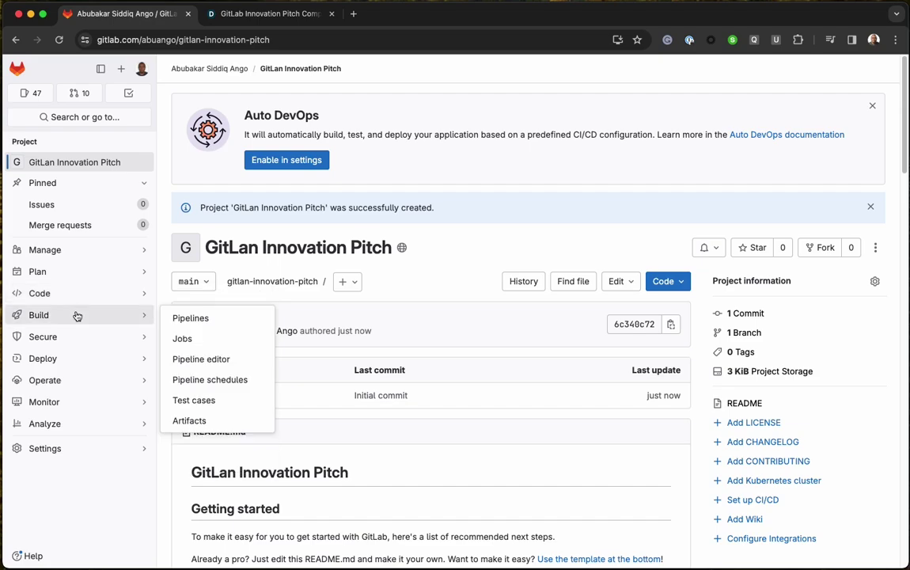
mouse_move(75, 338)
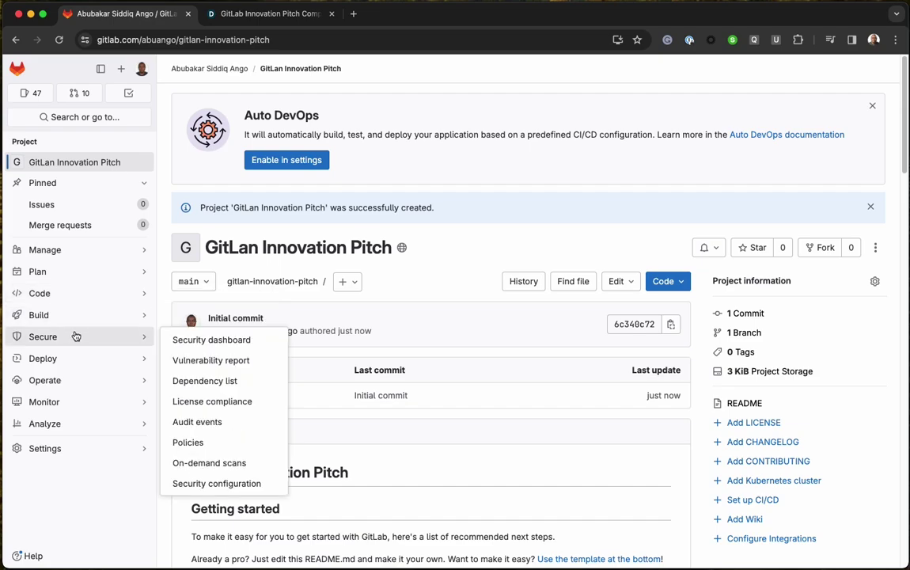
mouse_move(78, 364)
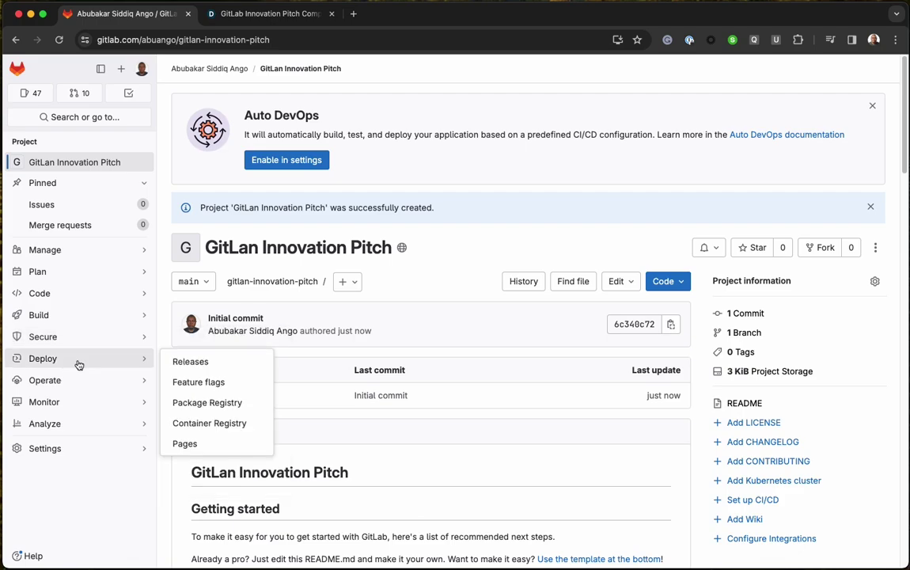
mouse_move(86, 385)
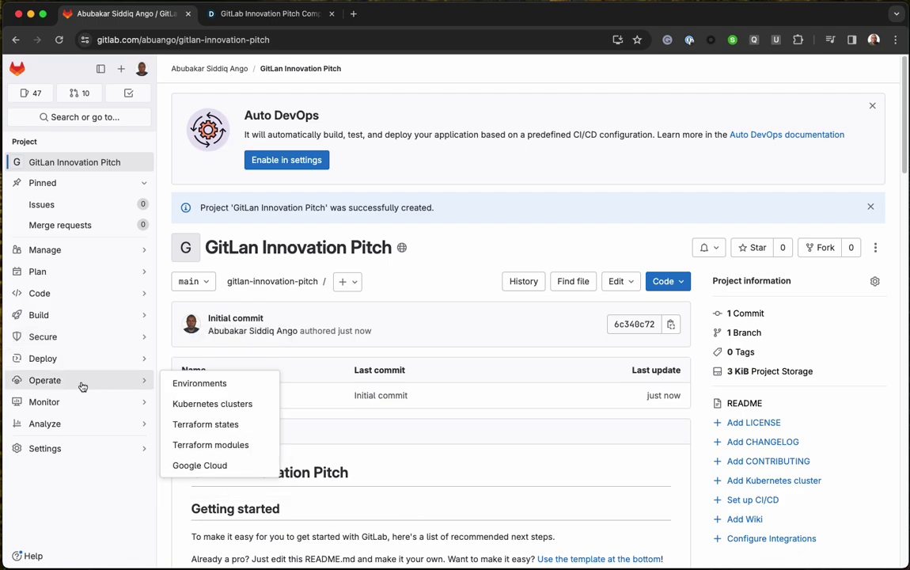
mouse_move(80, 428)
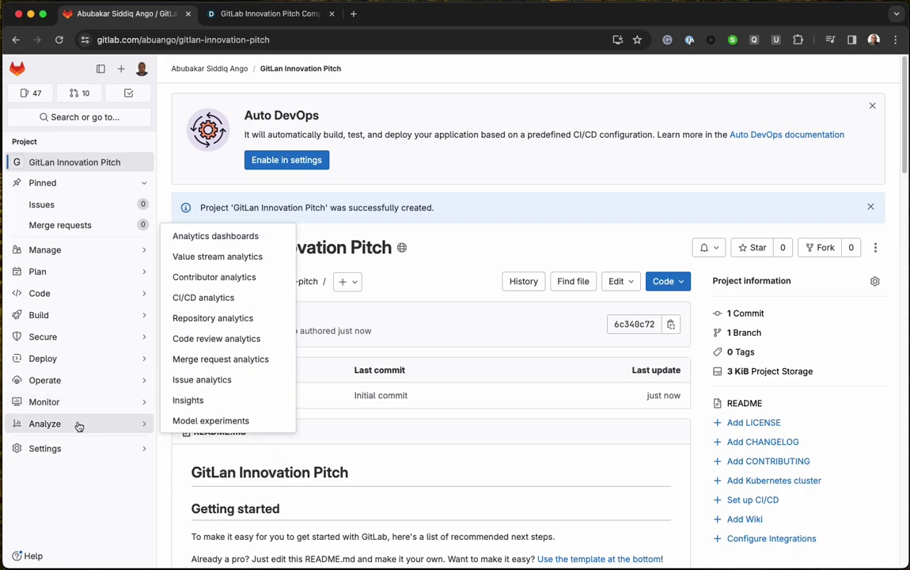
mouse_move(70, 409)
mouse_move(89, 449)
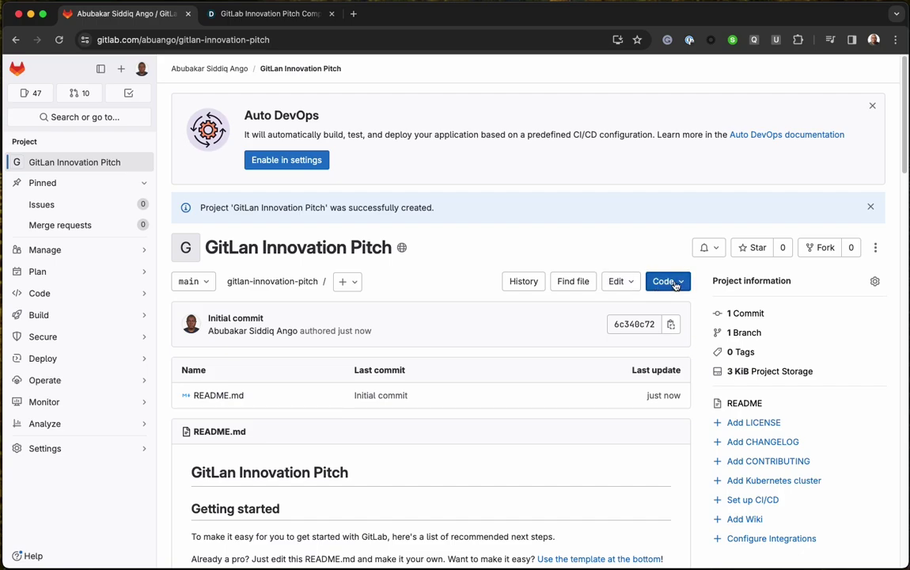
- Open the project in the Web IDE and go to File > Preferences > Settings
left_click(620, 282)
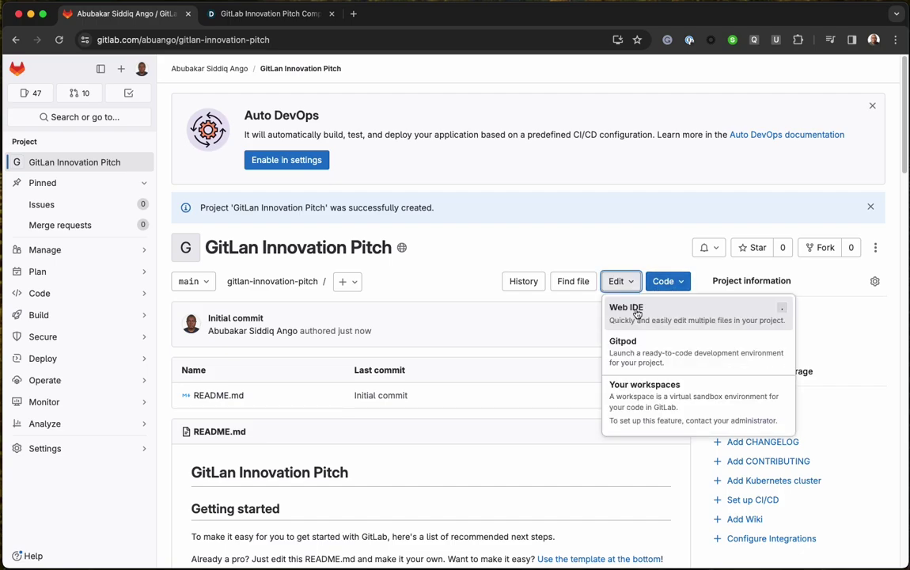
left_click(636, 312)
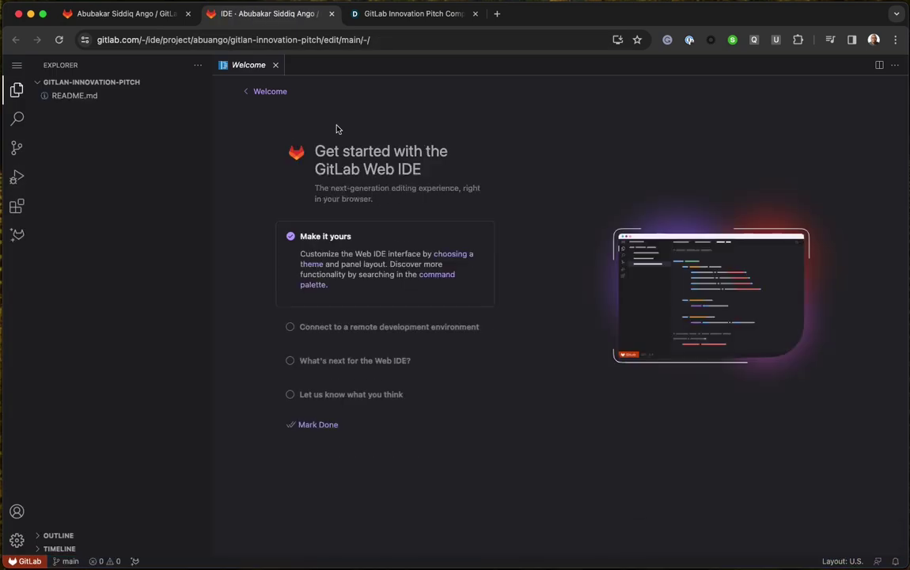
left_click(17, 68)
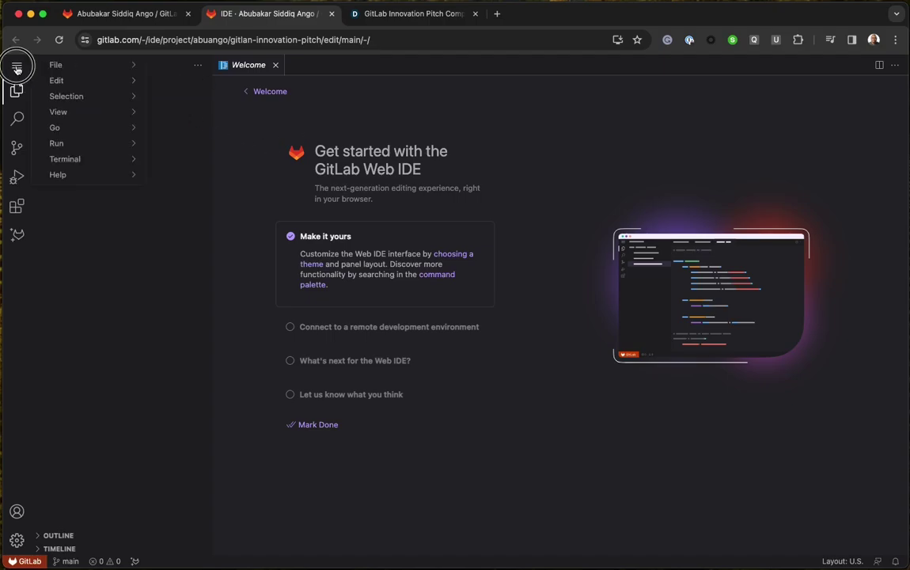
mouse_move(57, 80)
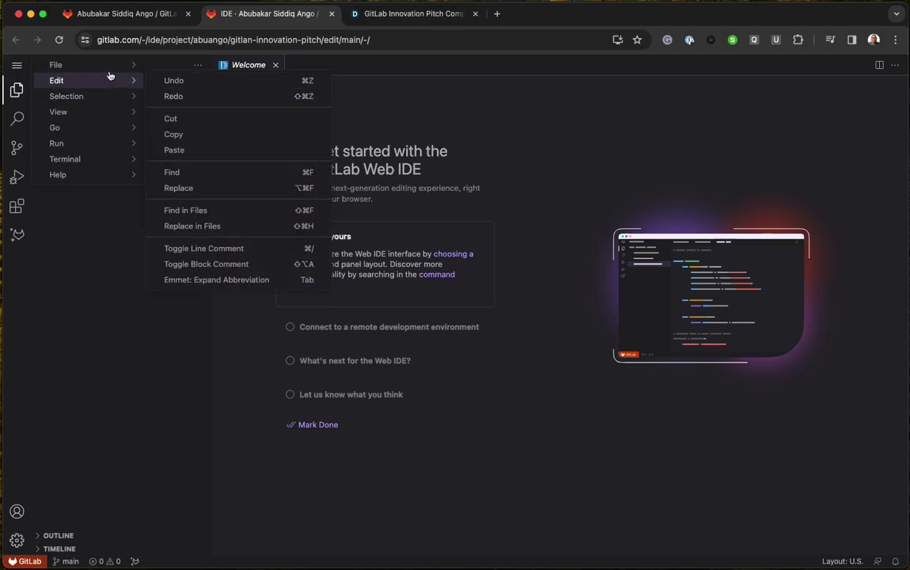
mouse_move(111, 67)
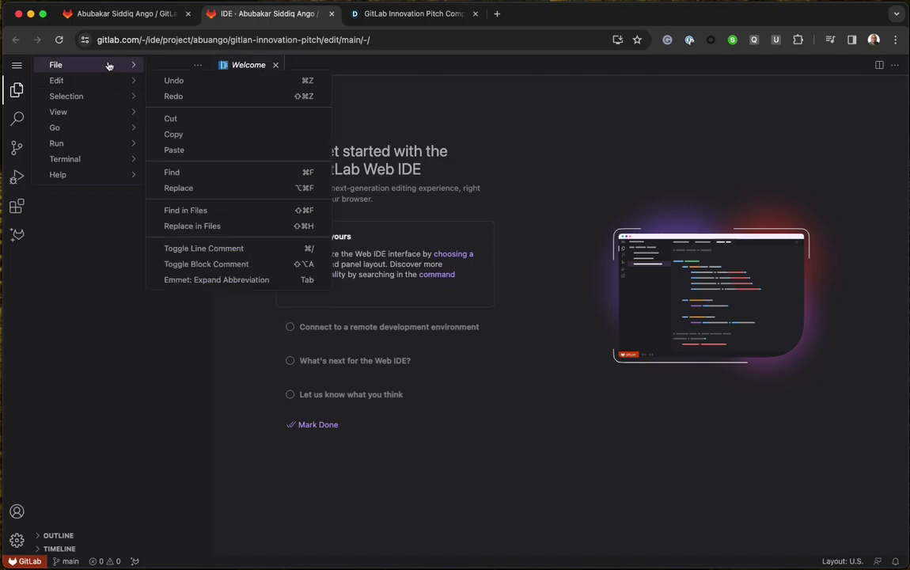
- Change the Editor: Font Size setting from 12 to 14
mouse_move(228, 252)
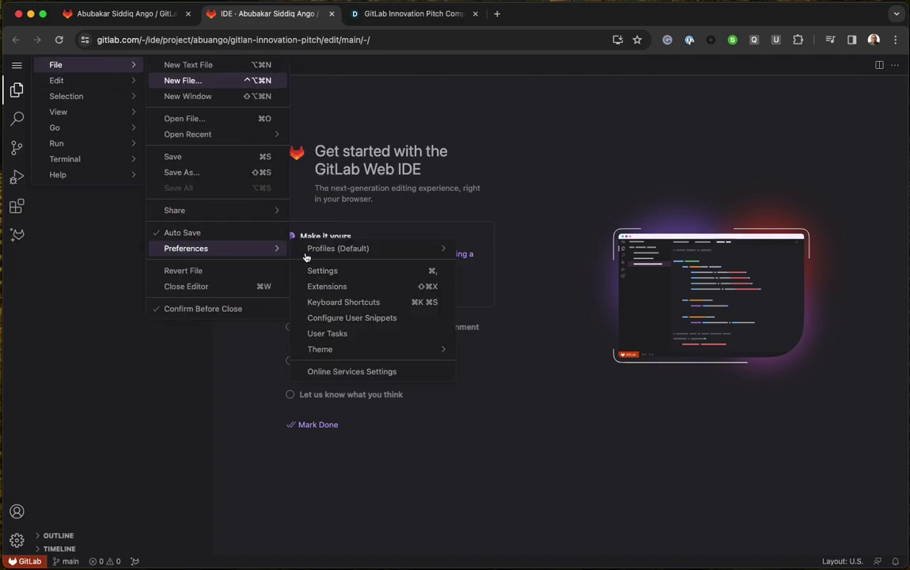
left_click(358, 271)
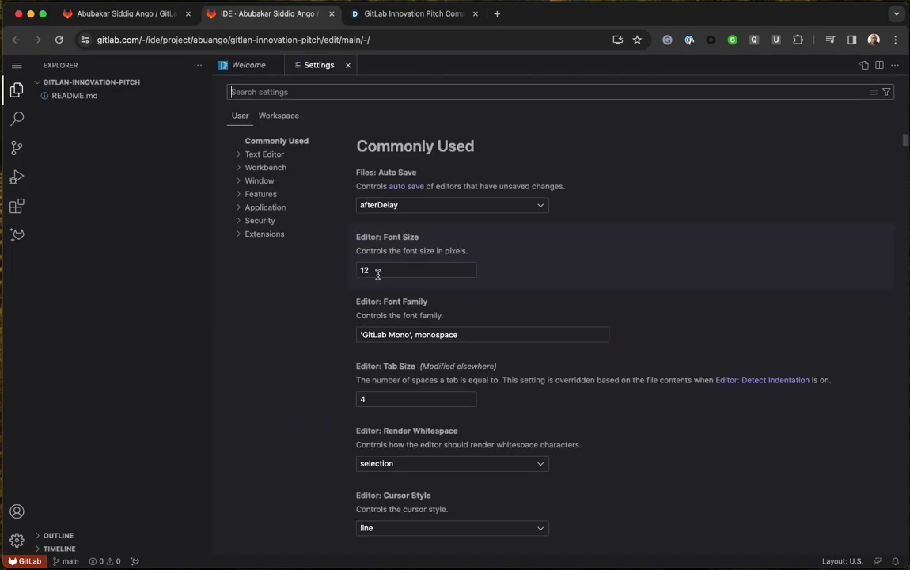
left_click(432, 272)
key("BackSpace")
key("BackSpace")
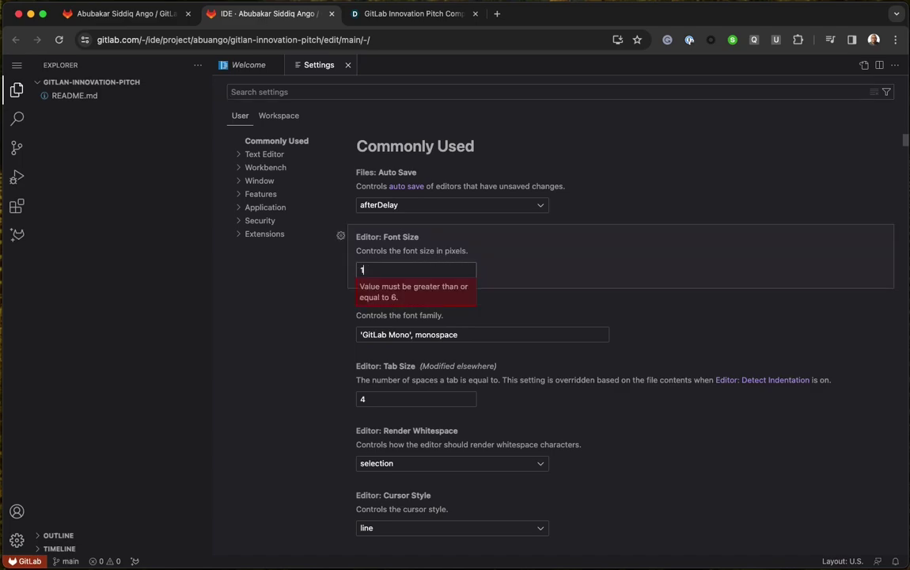
type("14")
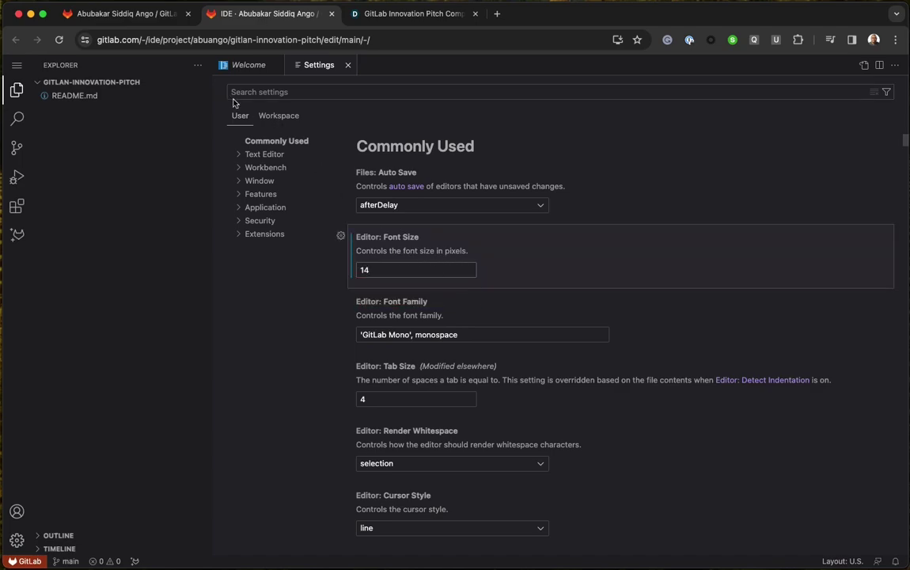
- Delete the README's template text below the title, leaving a blank line
left_click(80, 99)
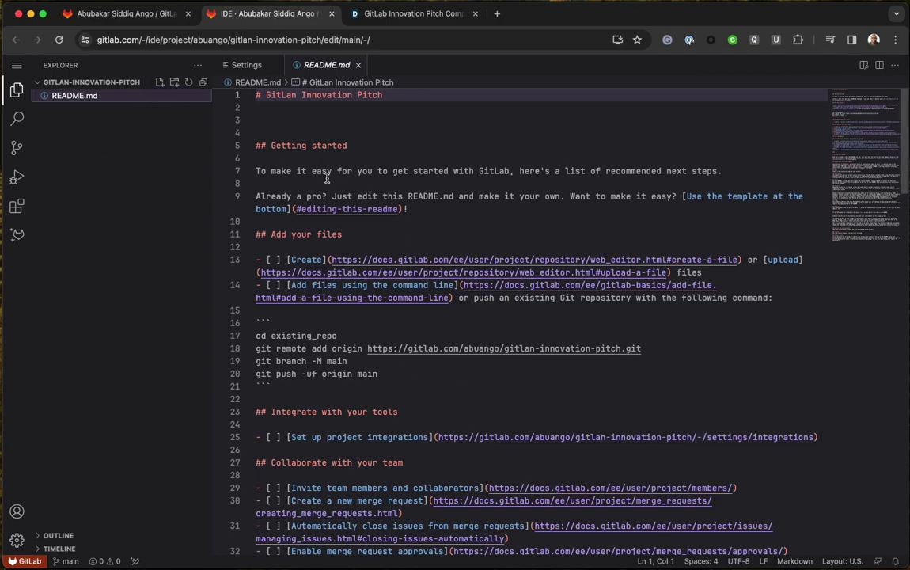
left_click_drag(228, 134, 796, 492)
key("BackSpace")
key("Return")
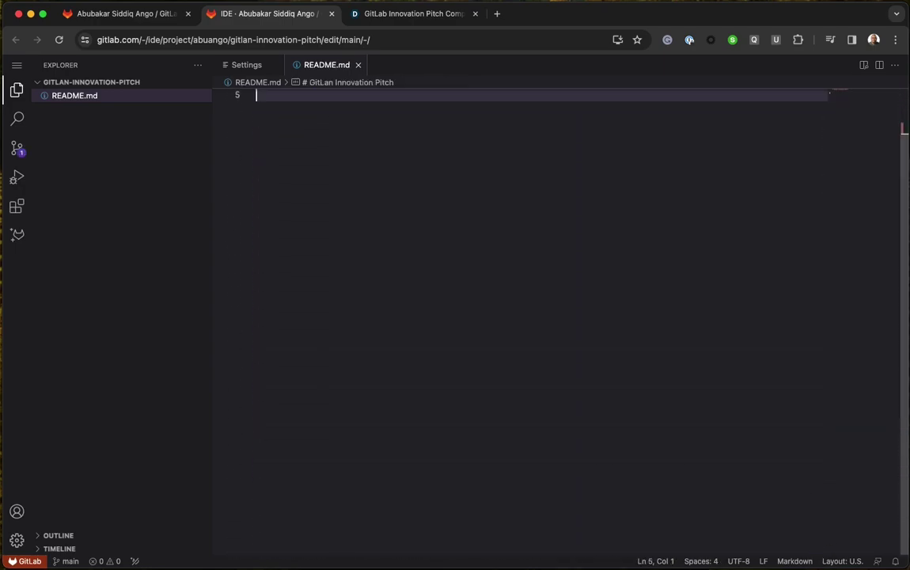
key("Up")
key("Up")
key("Up")
key("Up")
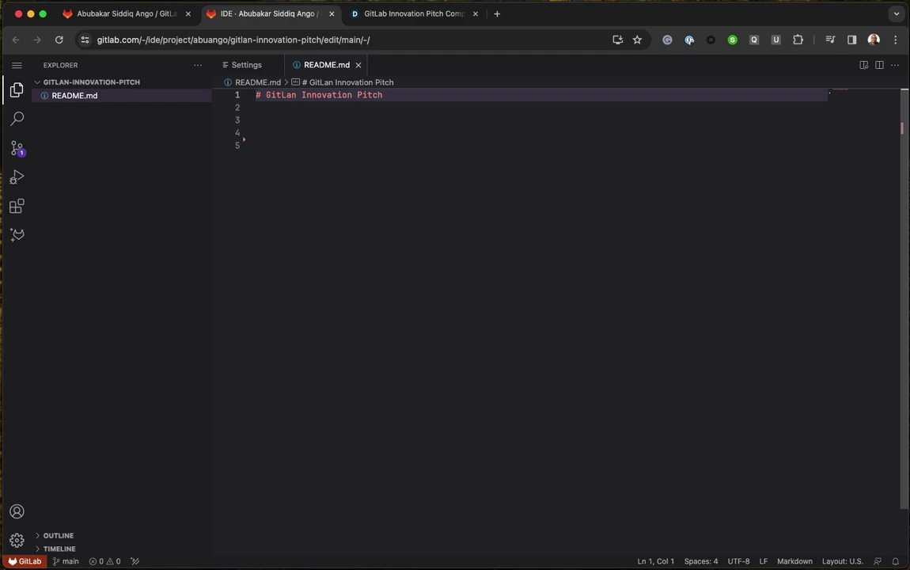
- Fix the heading to 'GitLab Innovation Pitch' and add the competition submission sentence
left_click(297, 95)
key("BackSpace")
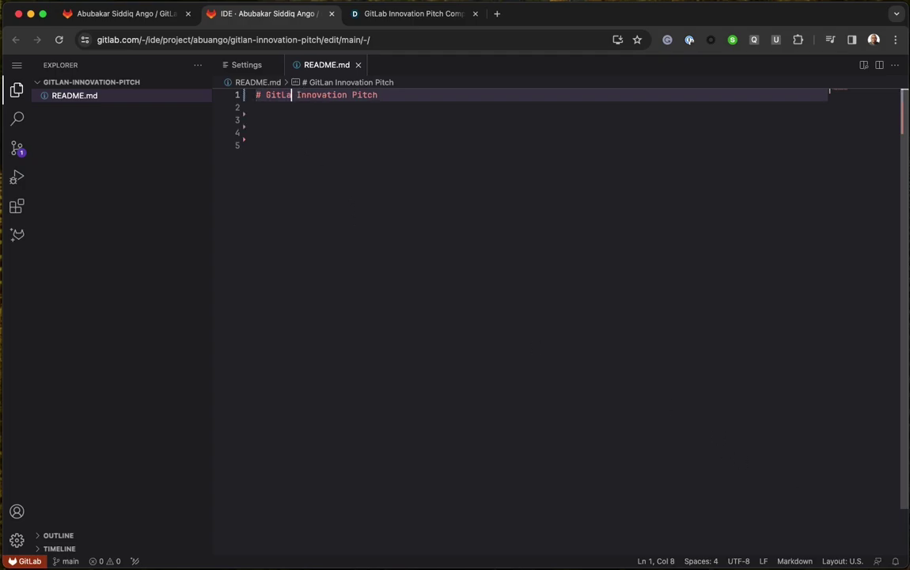
type("b")
left_click(379, 119)
type("This")
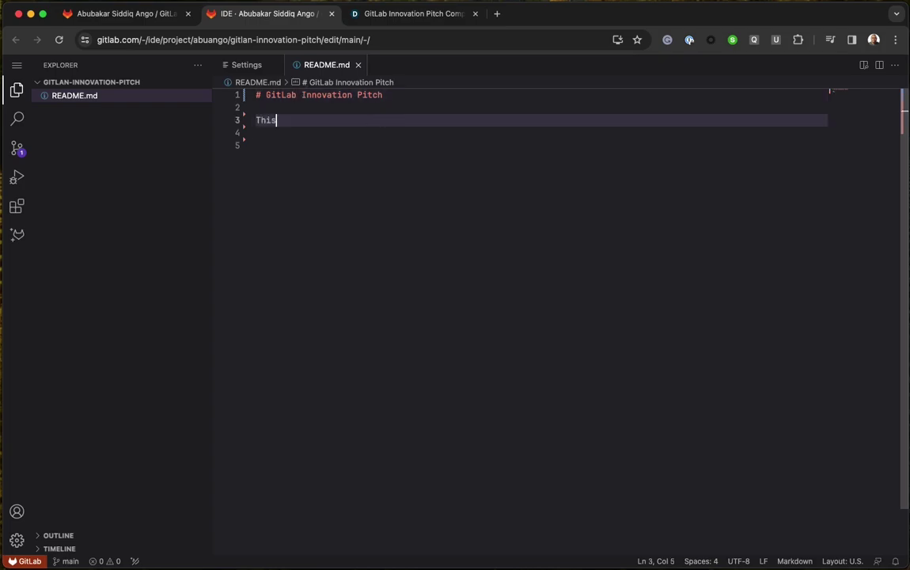
type(" is my ")
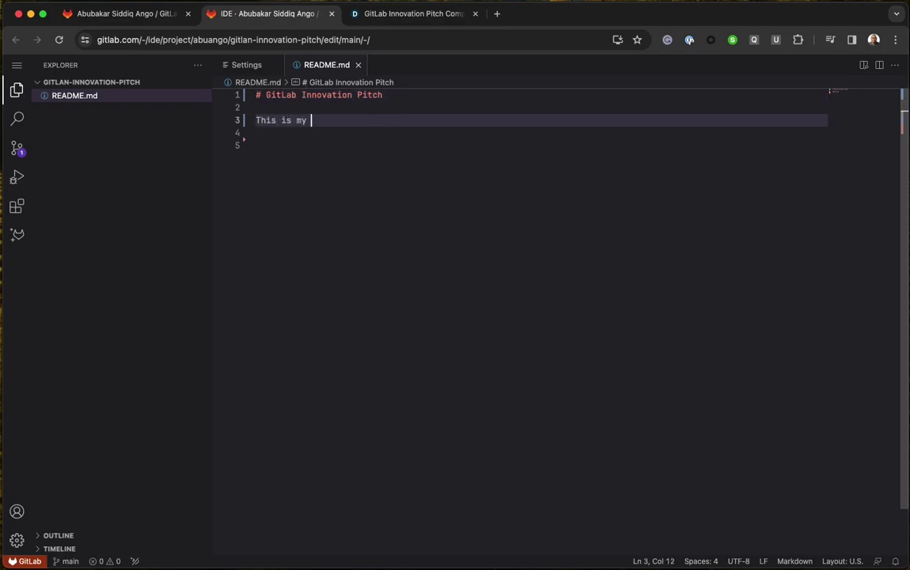
type("submission to the Git")
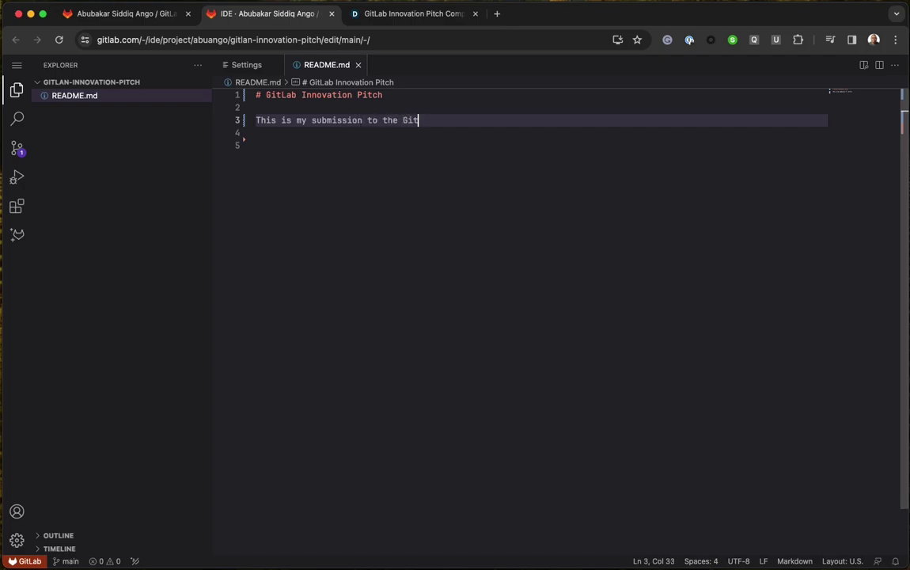
type("Lab Innovation Pitch Comp")
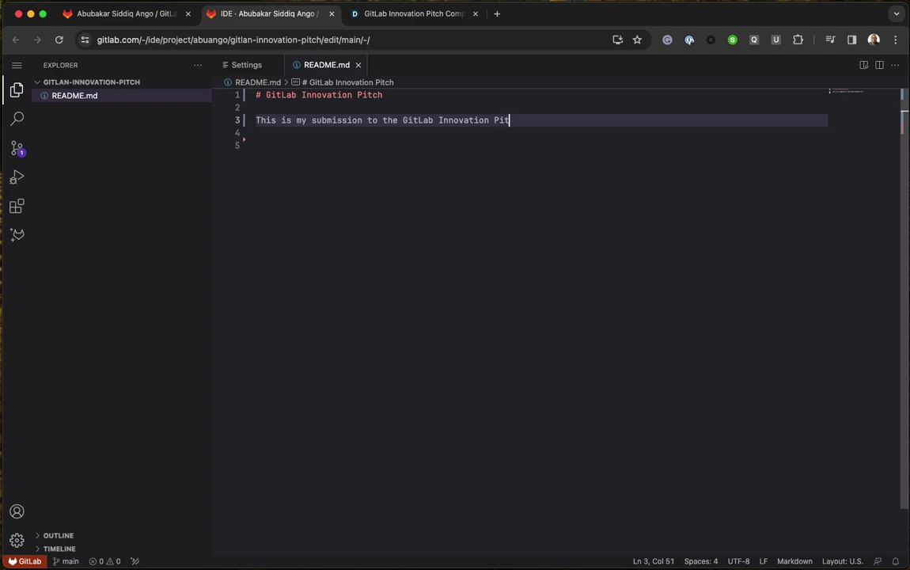
type("etition.")
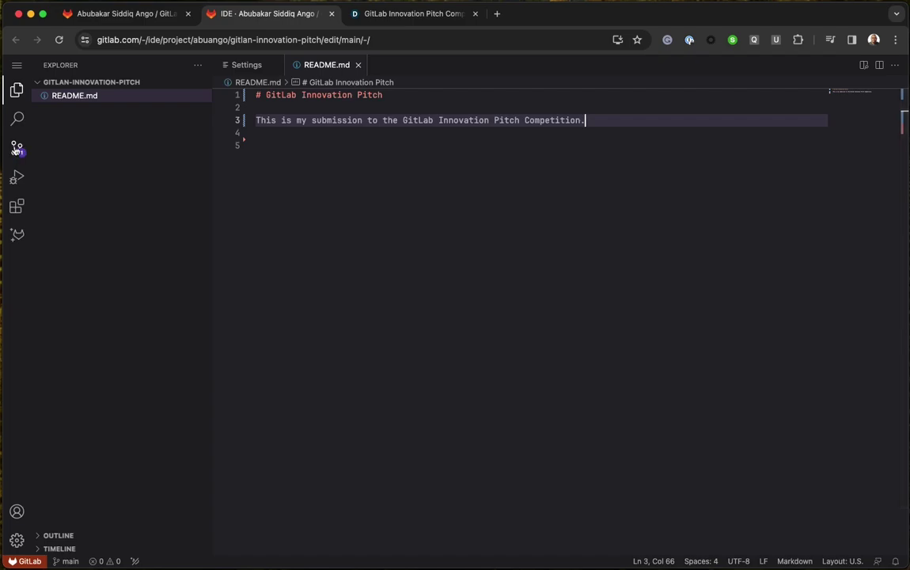
left_click(17, 148)
- Enter the commit message 'Update Readme'
left_click(93, 86)
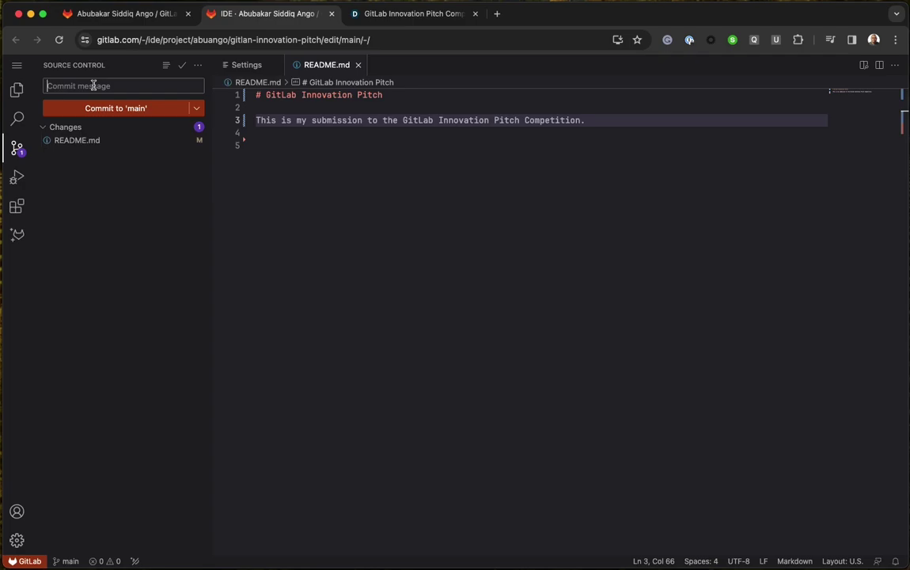
type("Upd")
key("BackSpace")
key("BackSpace")
key("BackSpace")
type("Updqat")
key("BackSpace")
key("BackSpace")
key("BackSpace")
type("te Readme")
- Commit the change to main and go to the project page
left_click(133, 107)
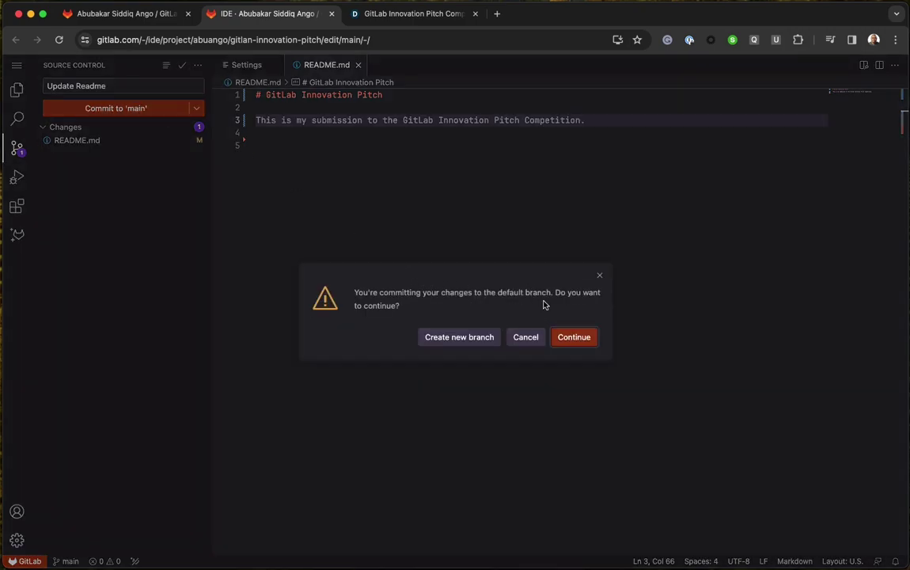
left_click(577, 342)
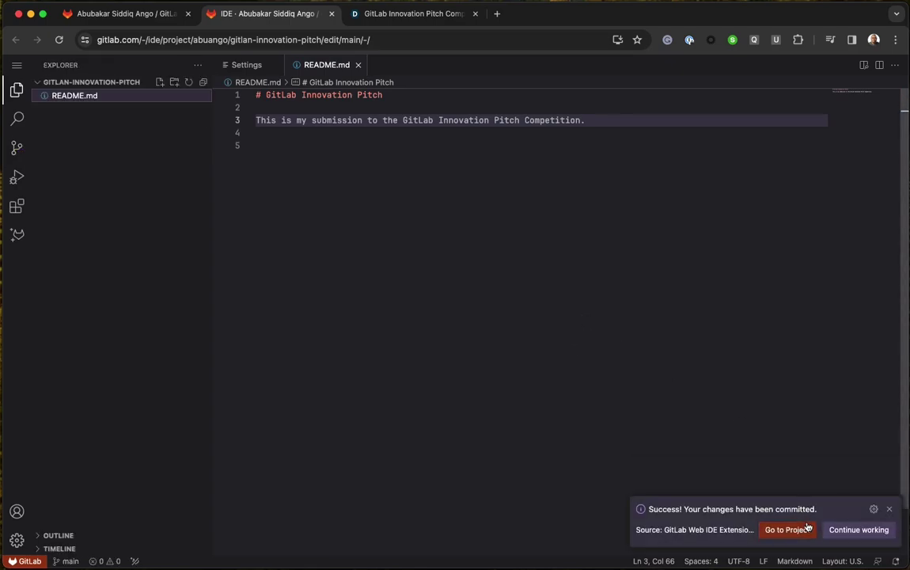
left_click(797, 529)
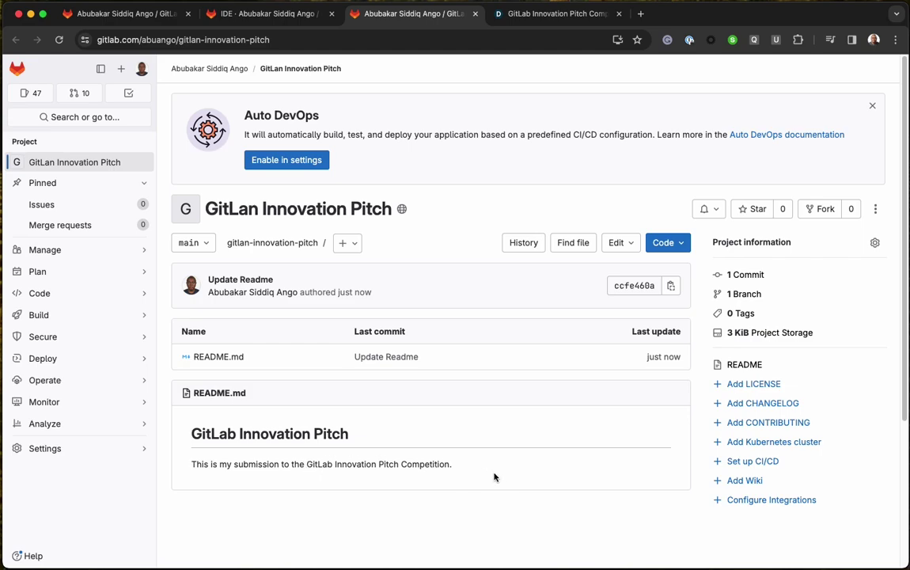
- Expand the Advanced section of the project's General settings
mouse_move(117, 453)
left_click(239, 248)
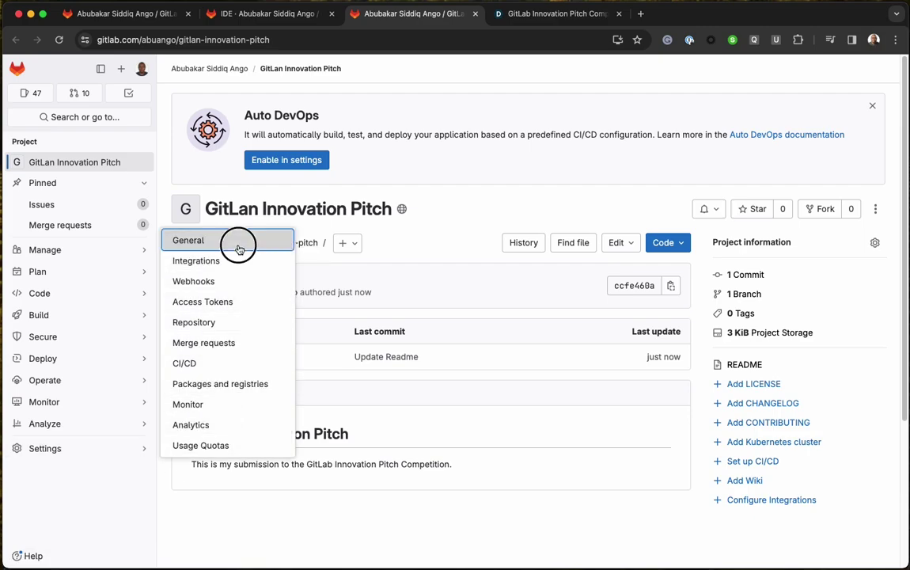
scroll(432, 376, "down", 5)
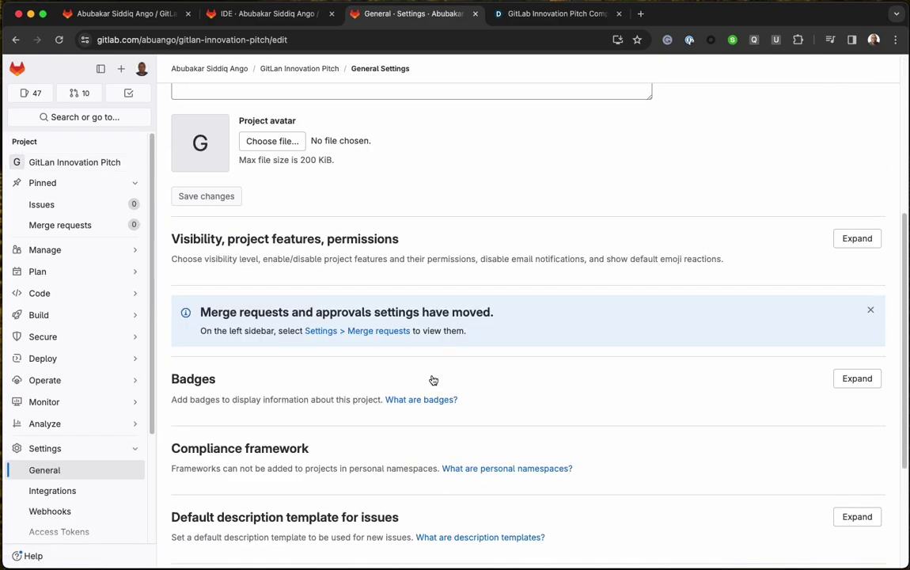
scroll(433, 381, "down", 3)
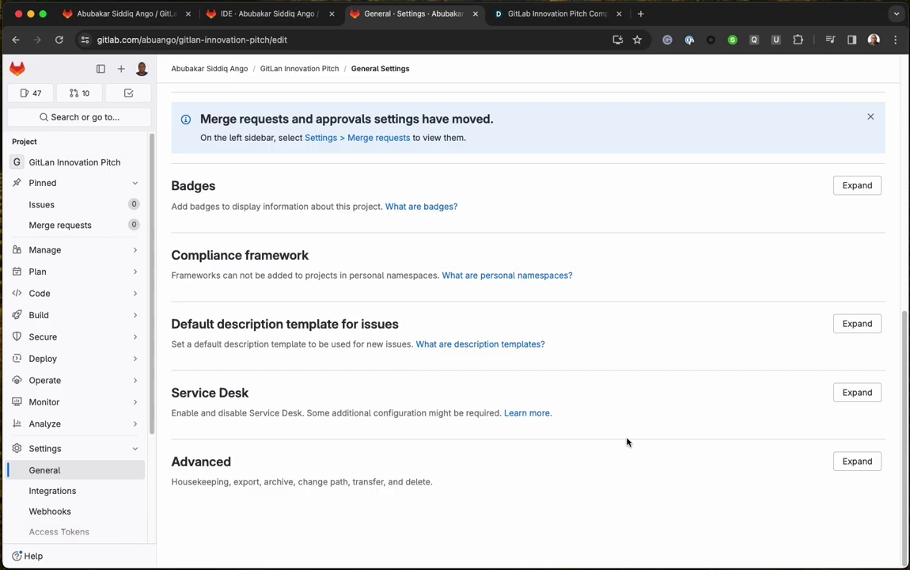
left_click(854, 464)
scroll(617, 468, "down", 5)
scroll(618, 469, "down", 5)
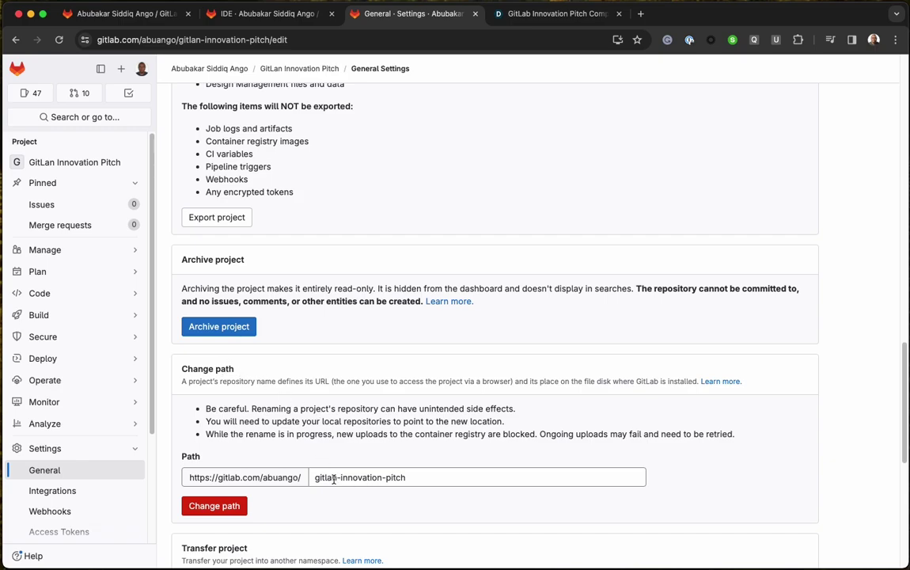
- Change the project path from gitlan-innovation-pitch to gitlab-innovation-pitch
left_click(333, 478)
key("BackSpace")
type("b")
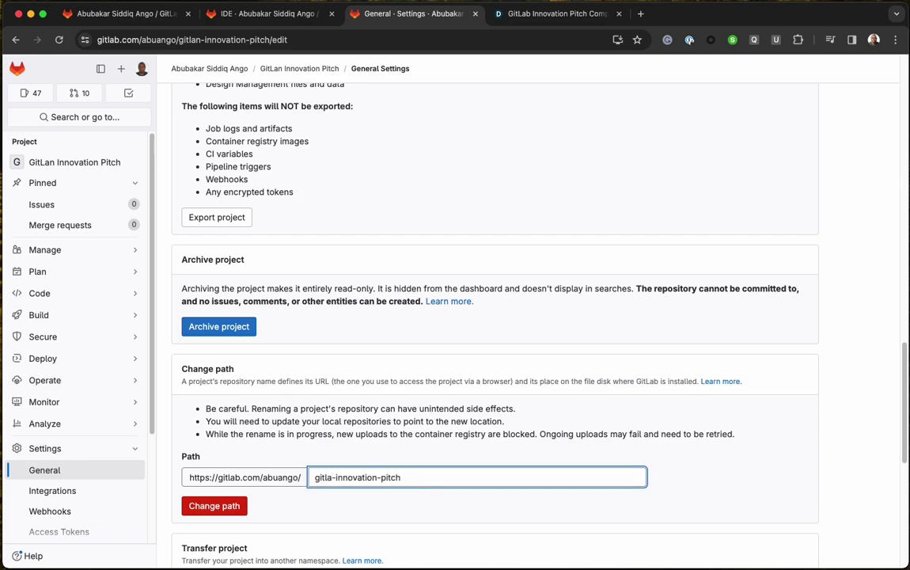
left_click(215, 506)
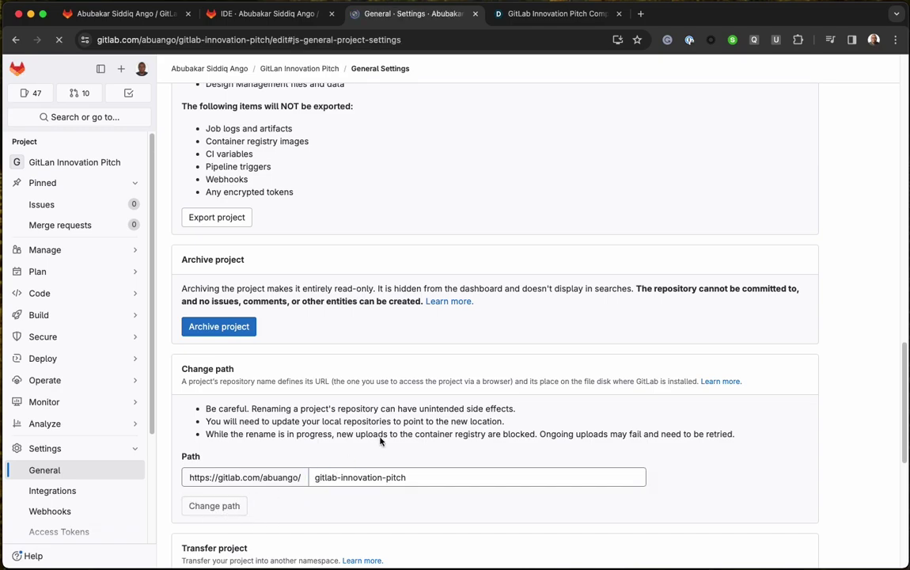
scroll(446, 456, "down", 10)
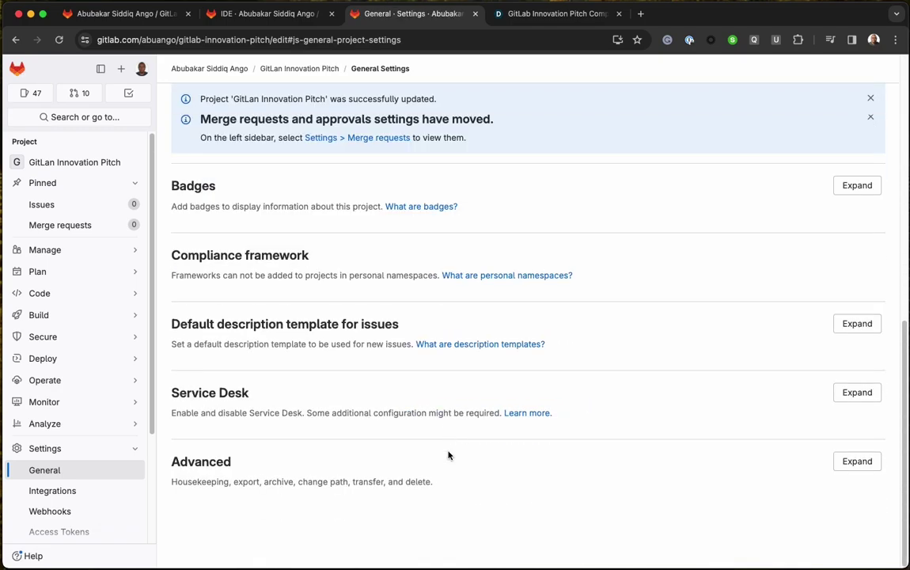
- Correct the Project name field from 'GitLan Innovation Pitch' to 'GitLab Innovation Pitch'
scroll(448, 455, "up", 10)
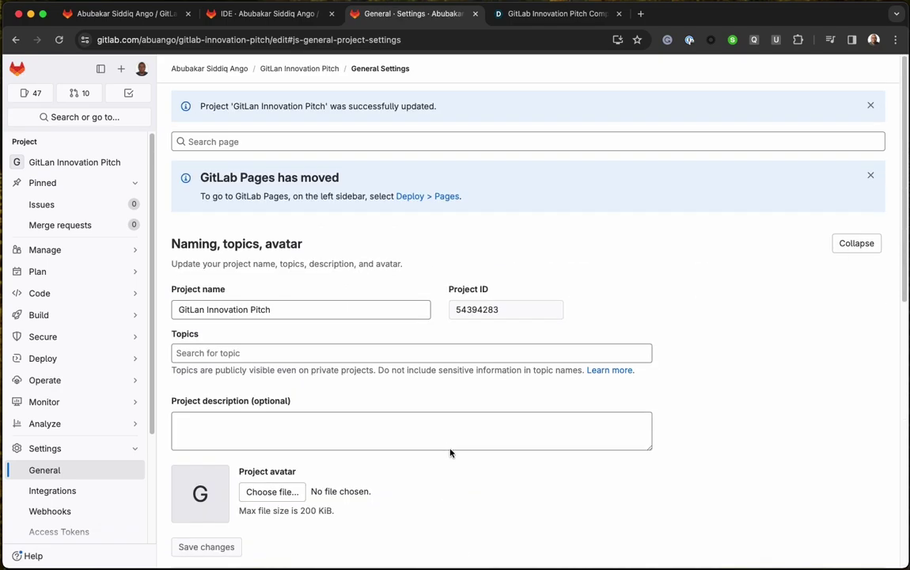
left_click(204, 310)
key("BackSpace")
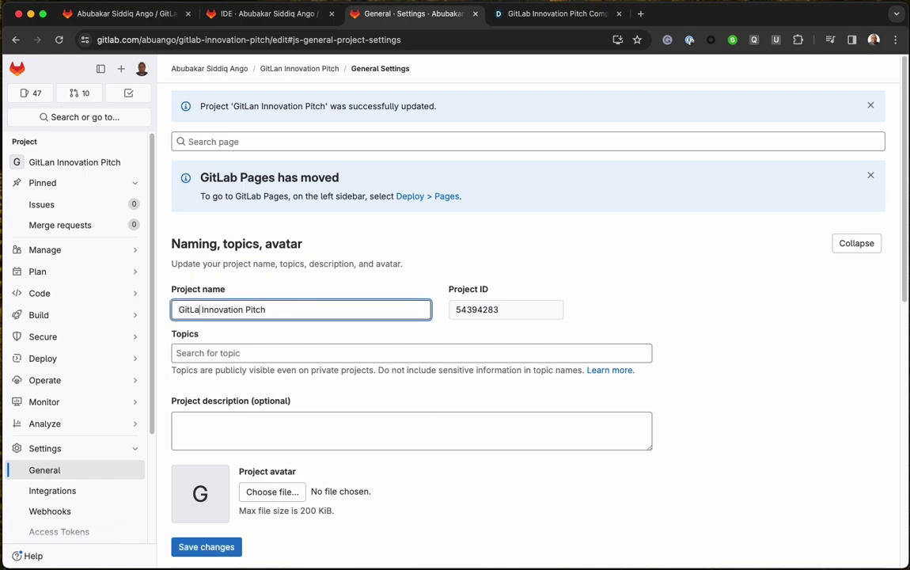
type("b")
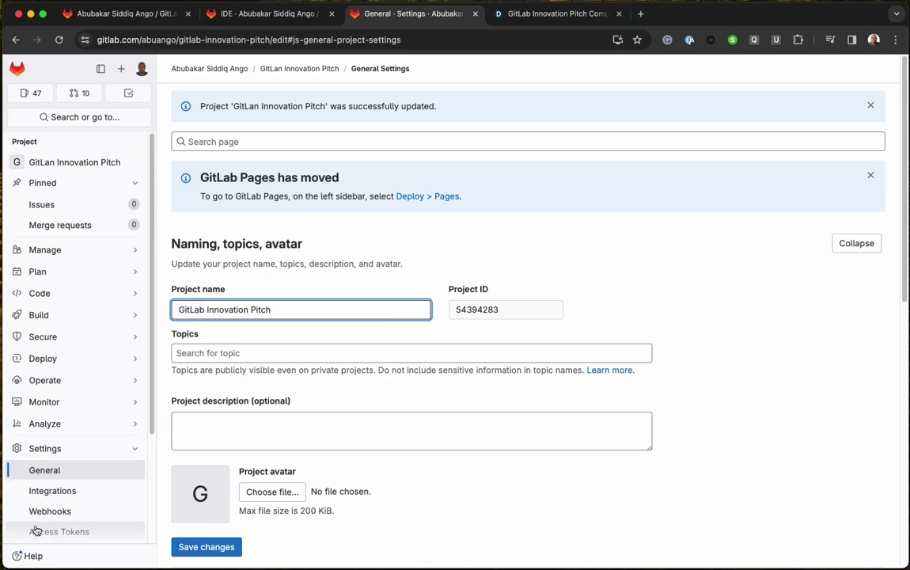
- Open the GitLab documentation from the Help menu in a new tab
left_click(33, 554)
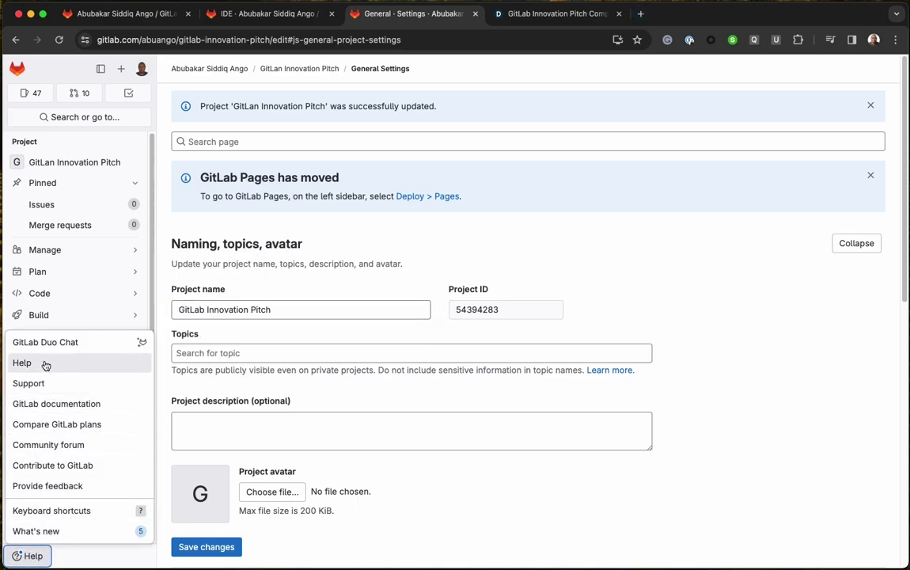
left_click(62, 403)
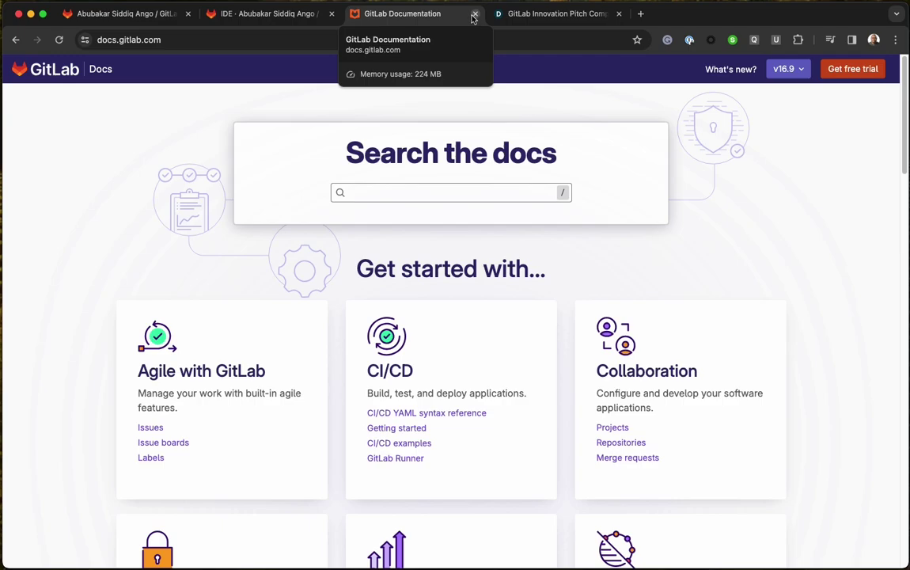
left_click(277, 14)
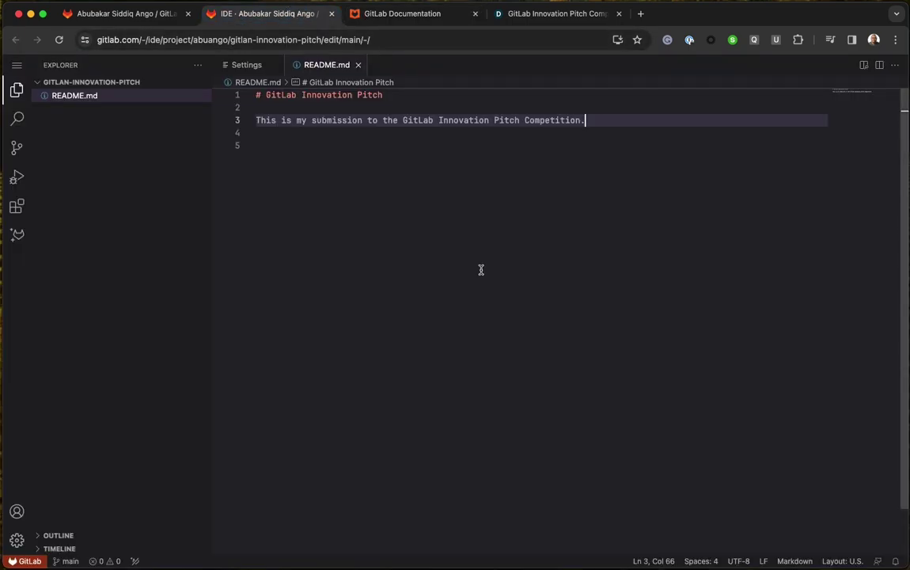
left_click(169, 16)
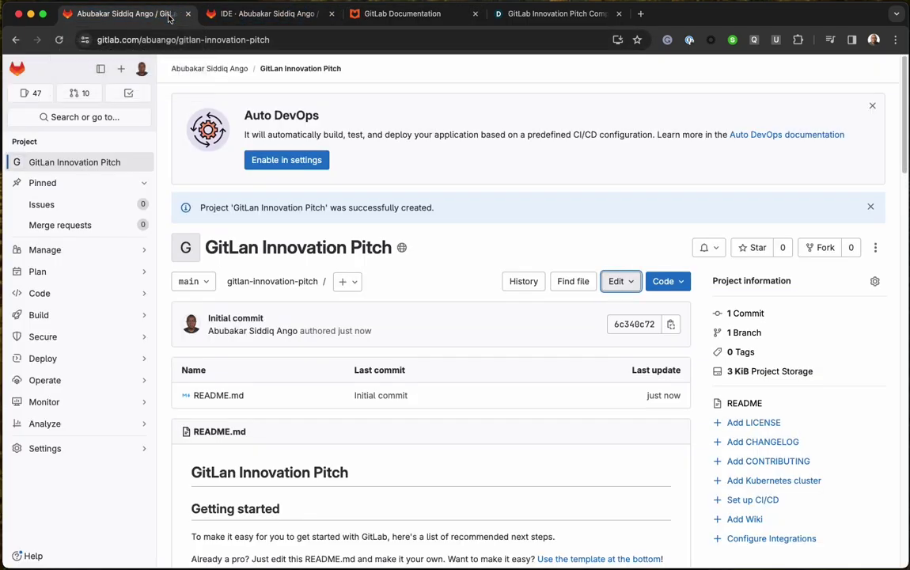
- Open the GitLab Duo Chat panel in the Web IDE, then return to the project overview
left_click(253, 14)
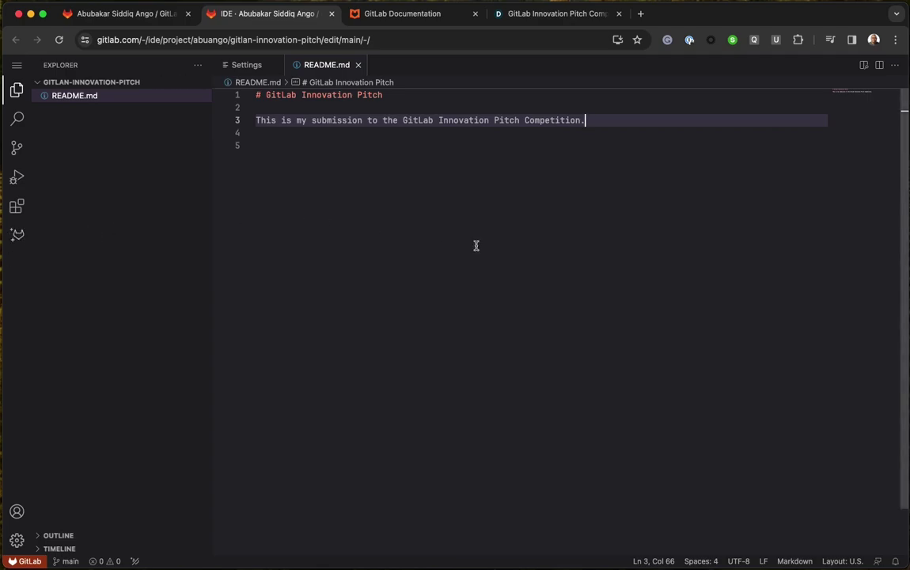
left_click(441, 19)
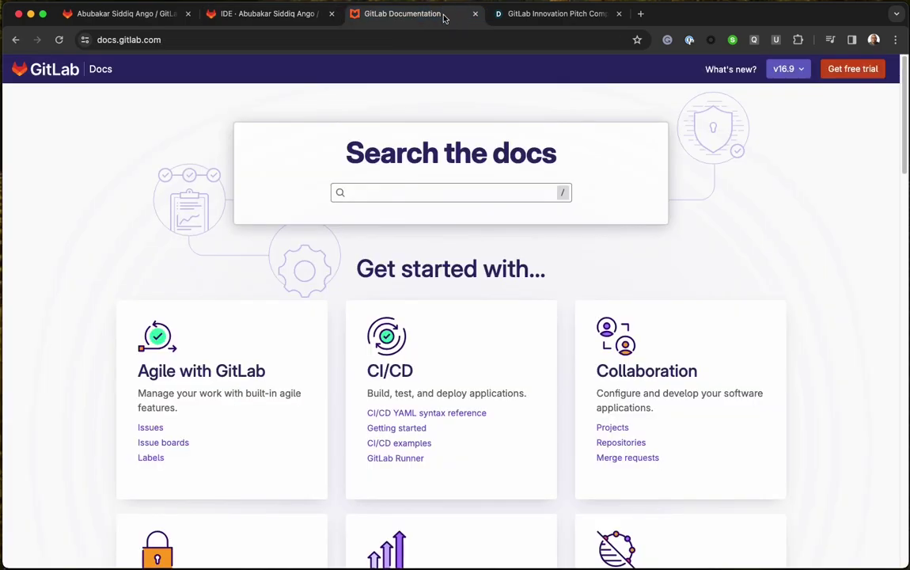
left_click(278, 19)
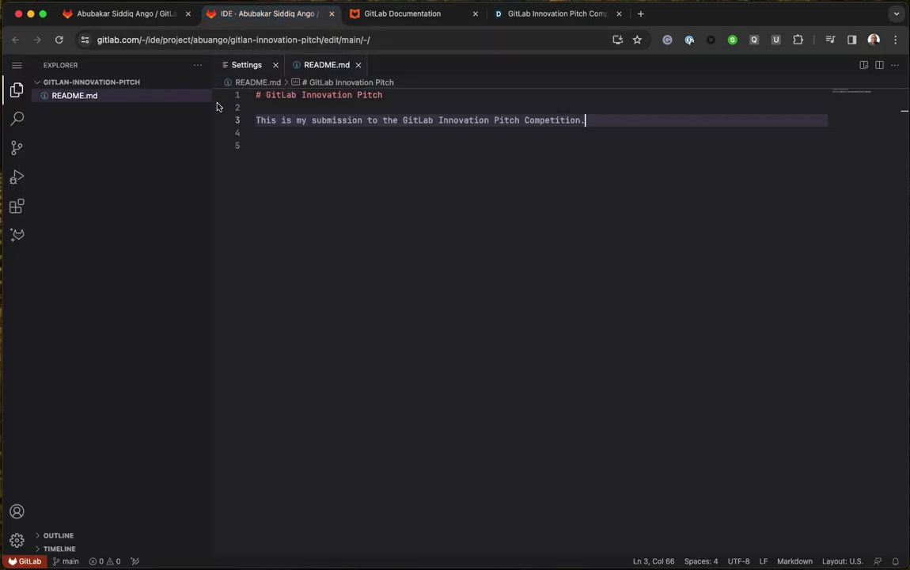
left_click(18, 236)
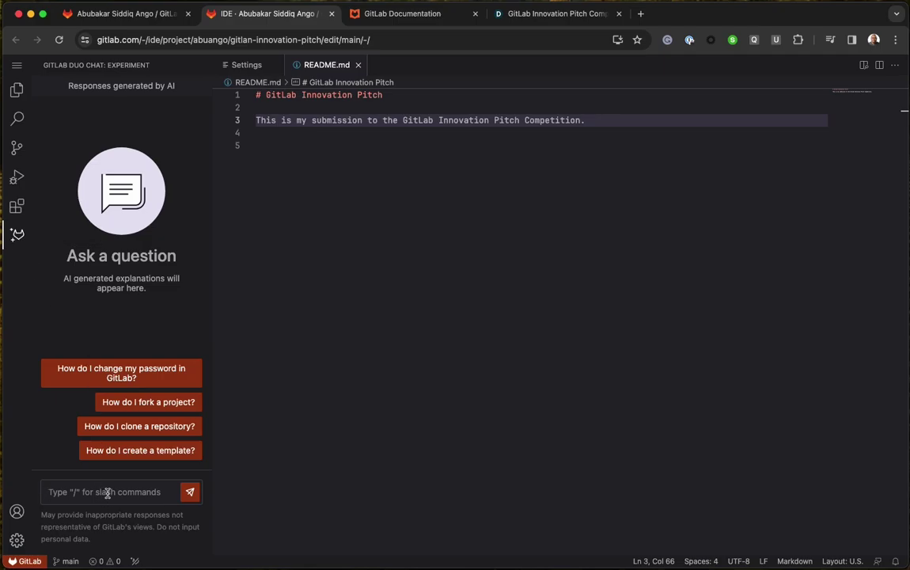
left_click(152, 16)
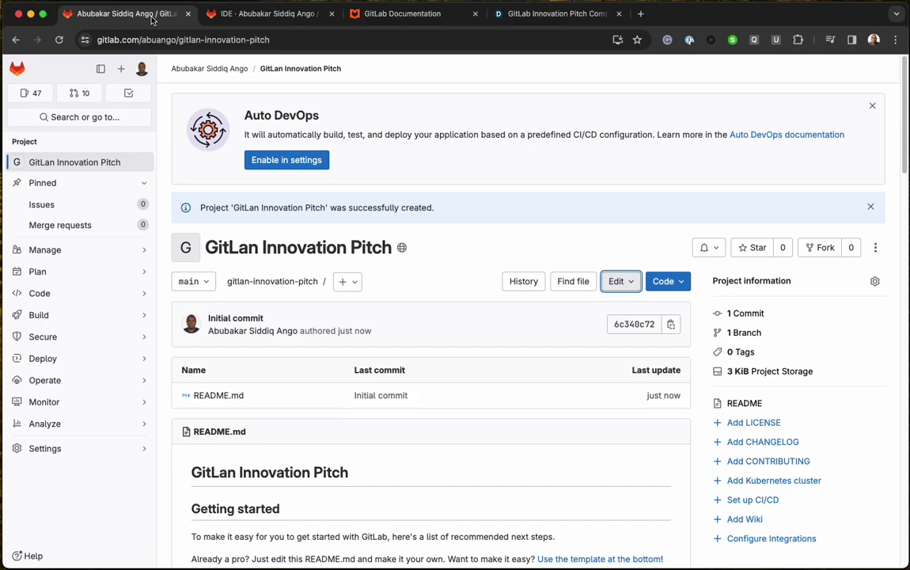